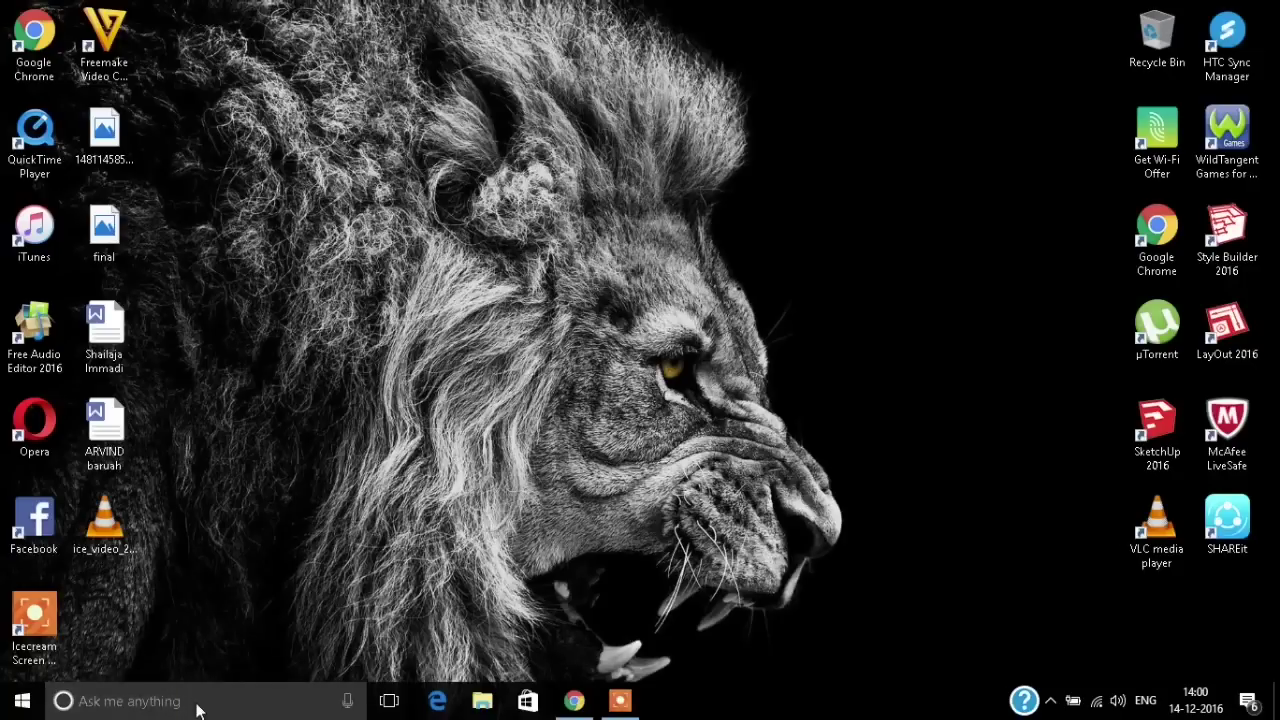
# Step: Open the Windows Temp folder through the Run dialog and maximize its window
pyautogui.click(197, 701)
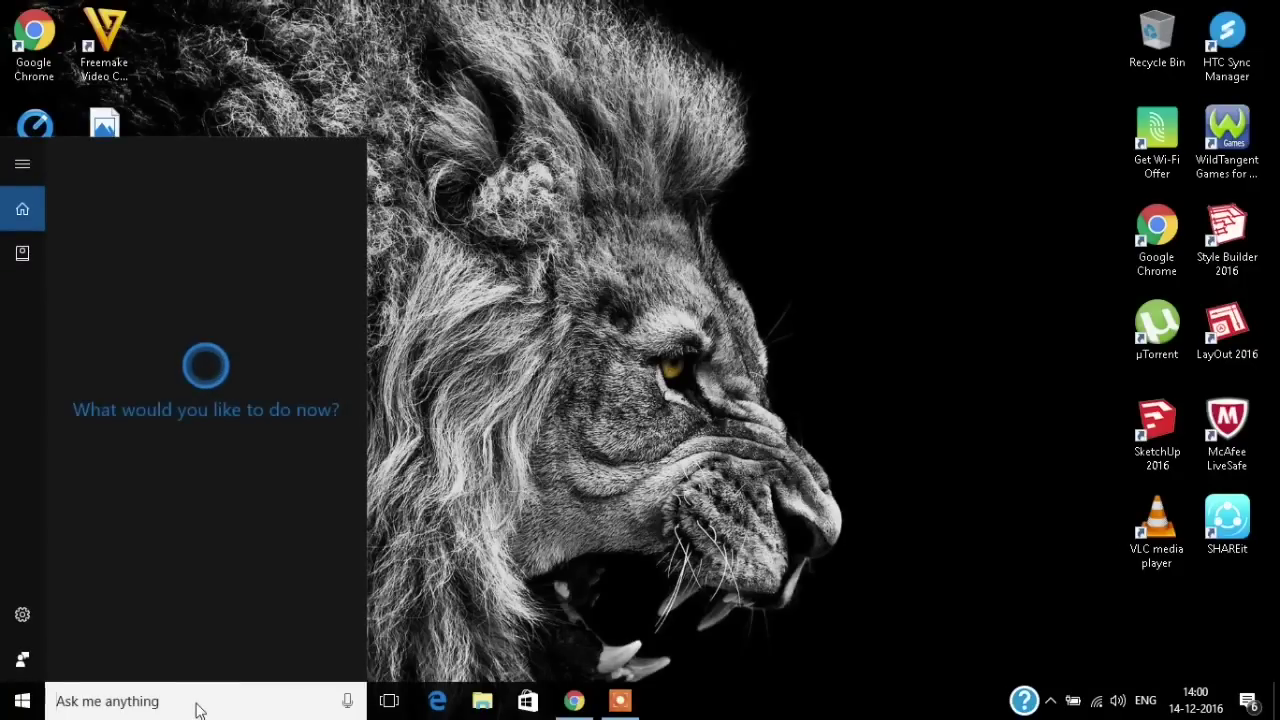
pyautogui.write('ru')
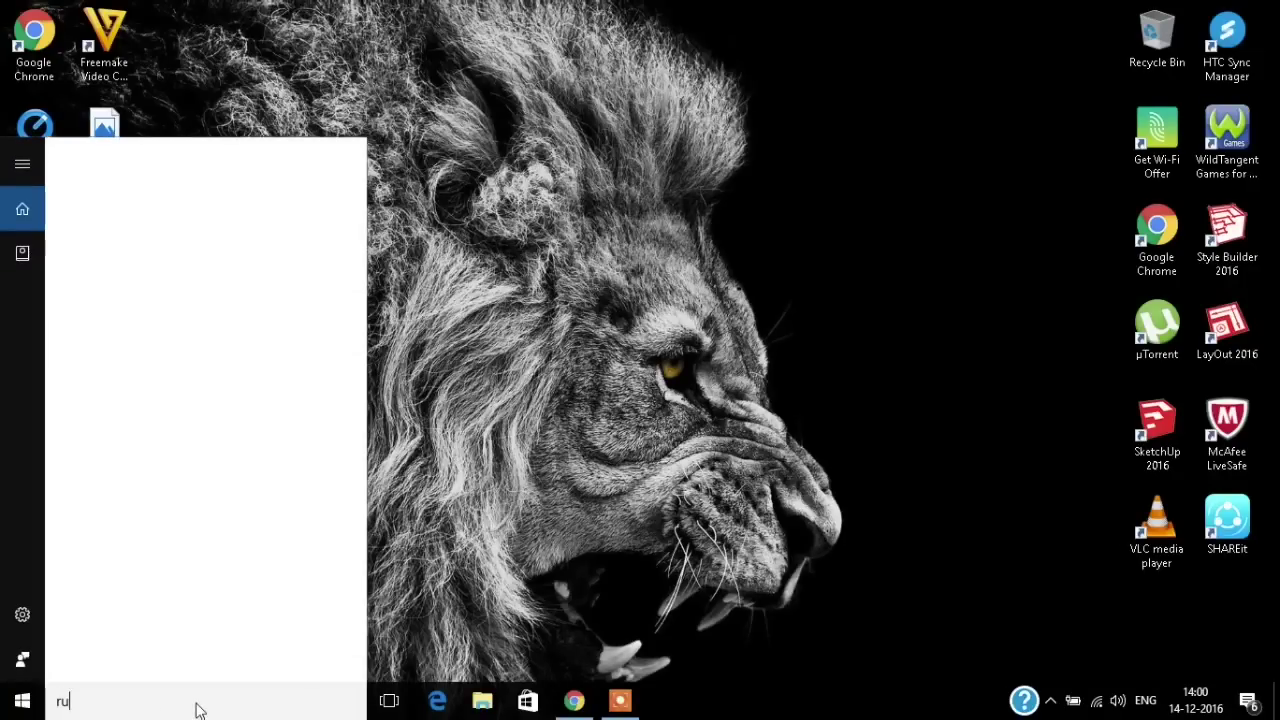
pyautogui.write('n')
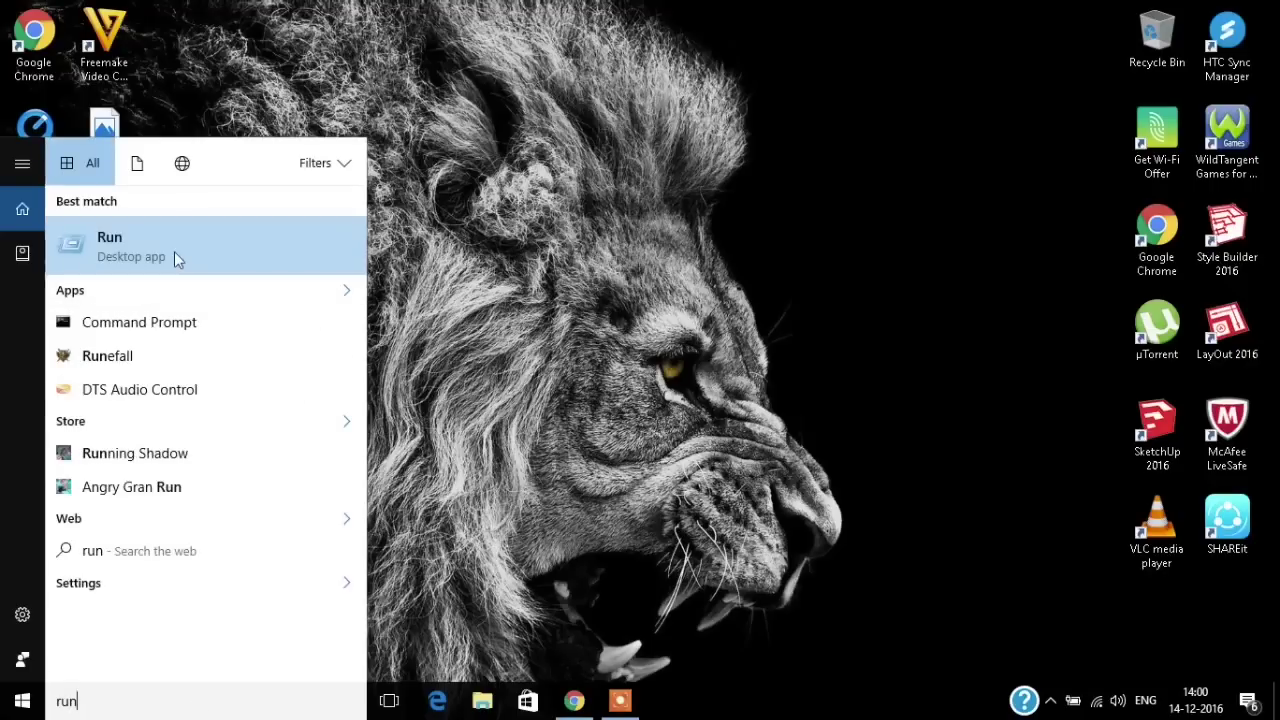
pyautogui.click(174, 251)
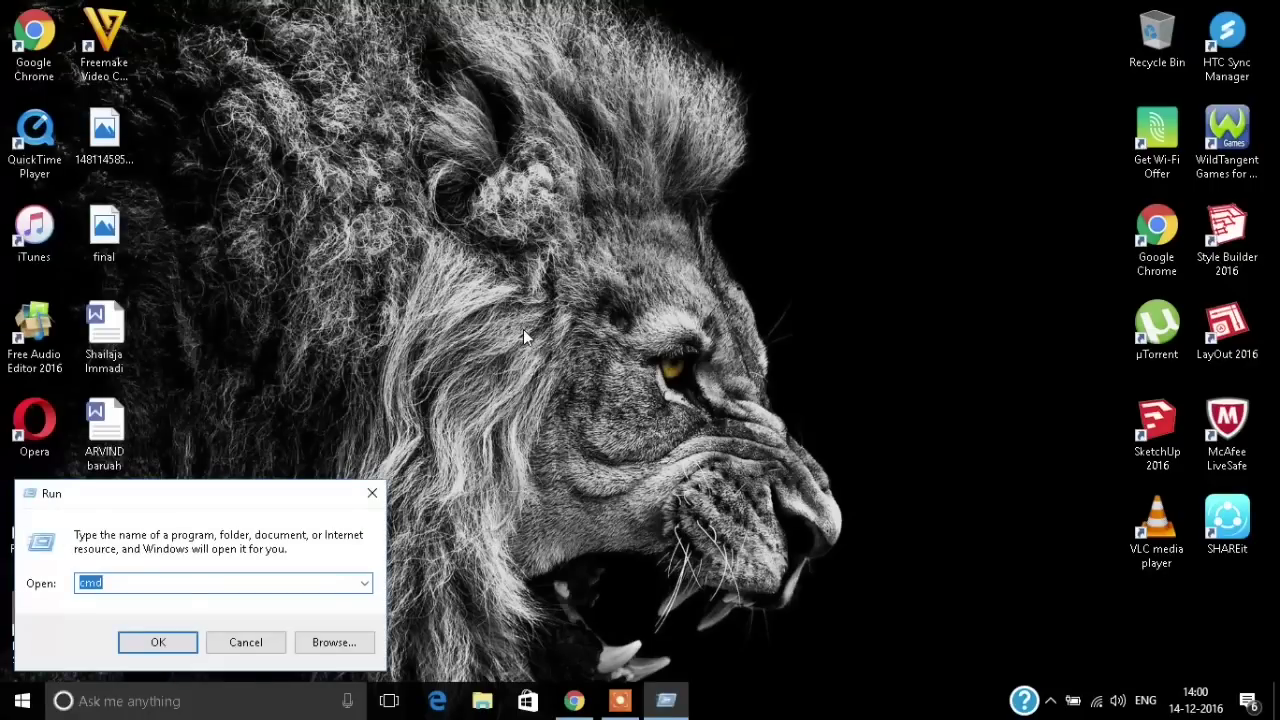
pyautogui.write('temp')
pyautogui.press('Return')
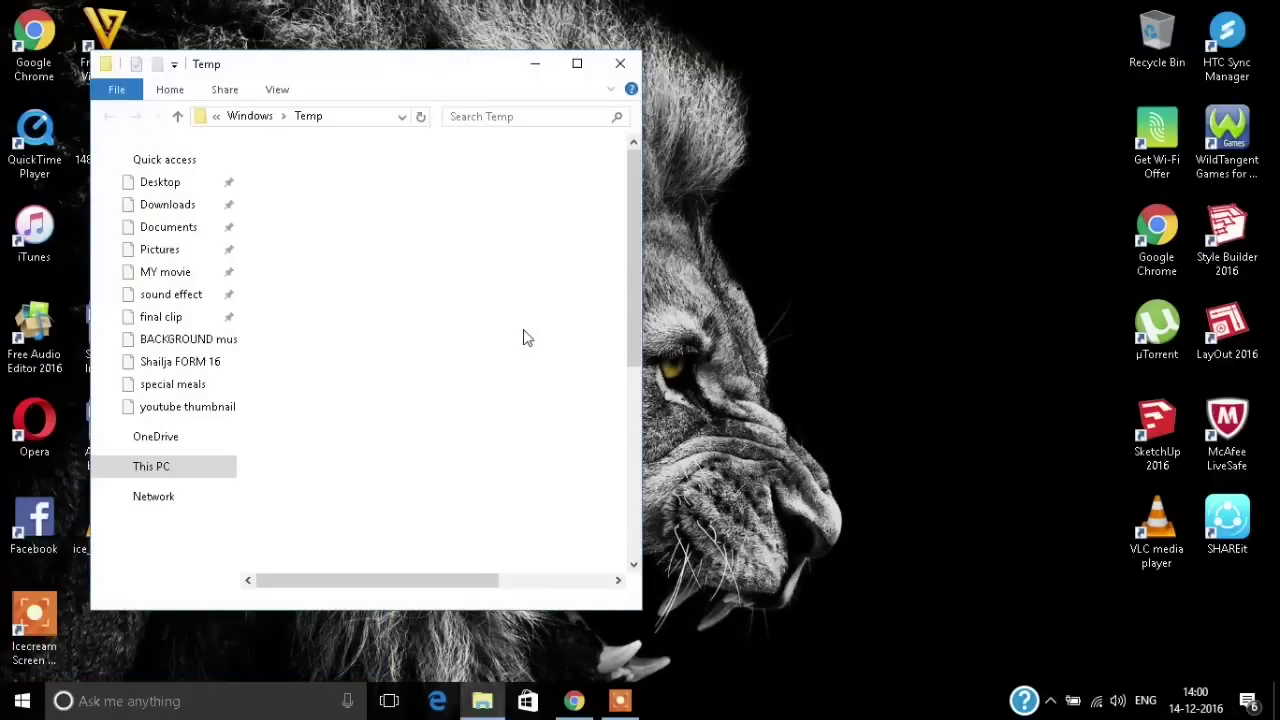
pyautogui.click(577, 63)
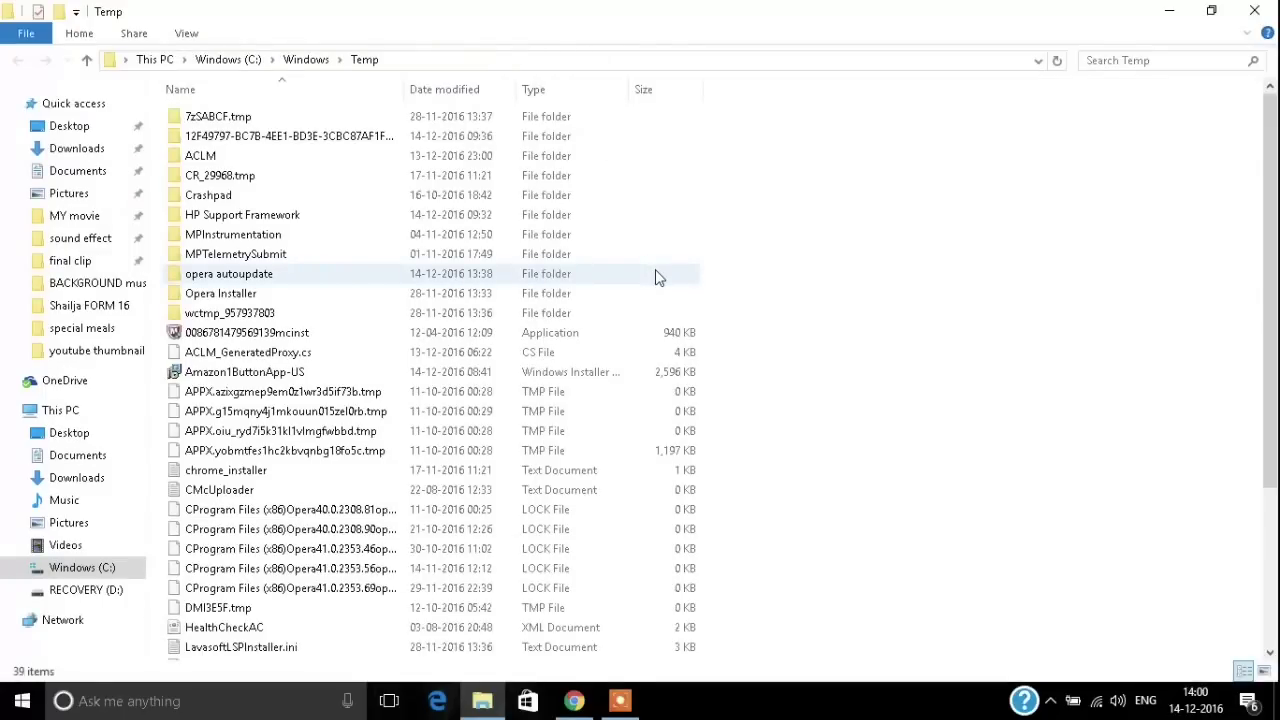
# Step: Permanently delete all 39 Temp items, skipping the in-use and protected ones, then close the window
pyautogui.hotkey('ctrl', 'a')
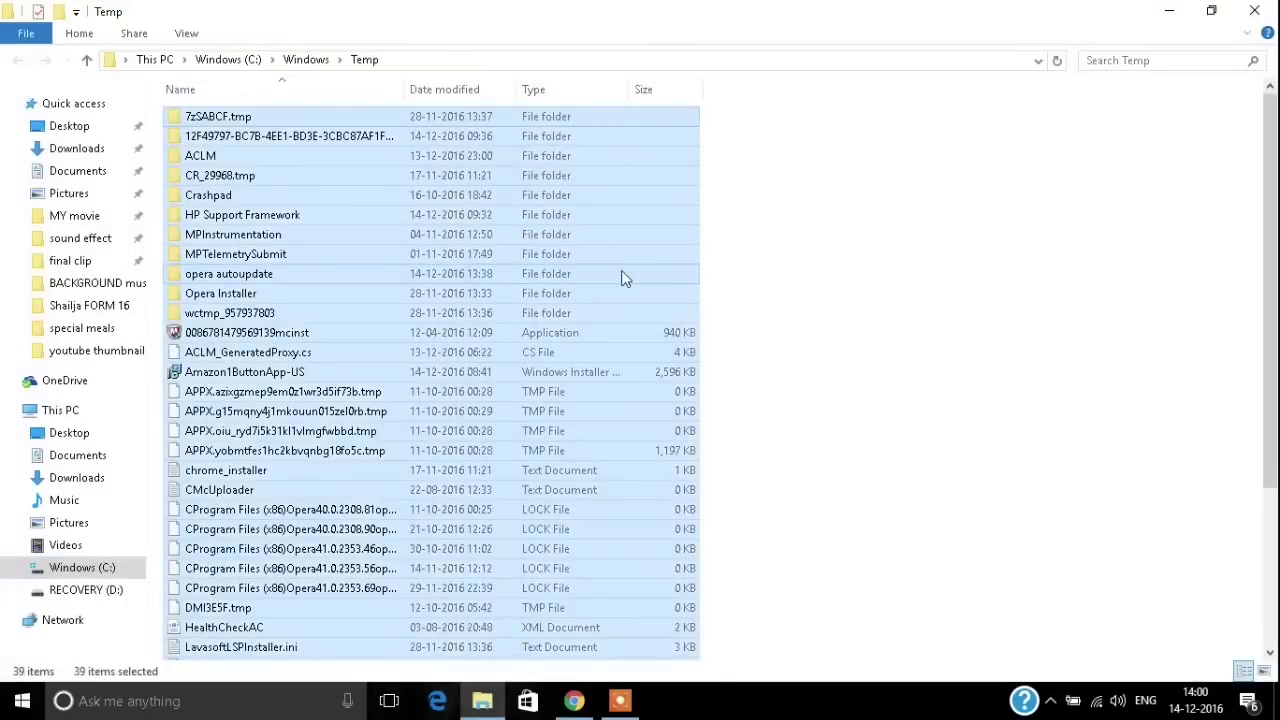
pyautogui.hotkey('shift', 'Delete')
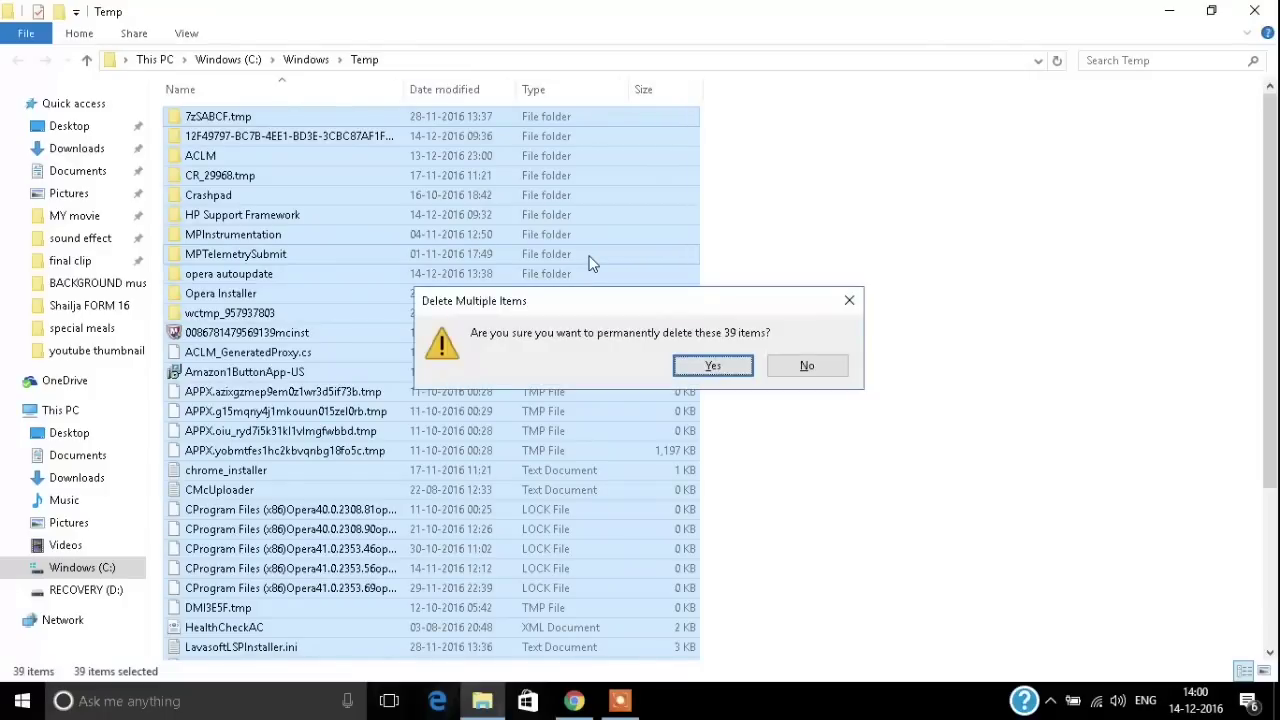
pyautogui.press('Return')
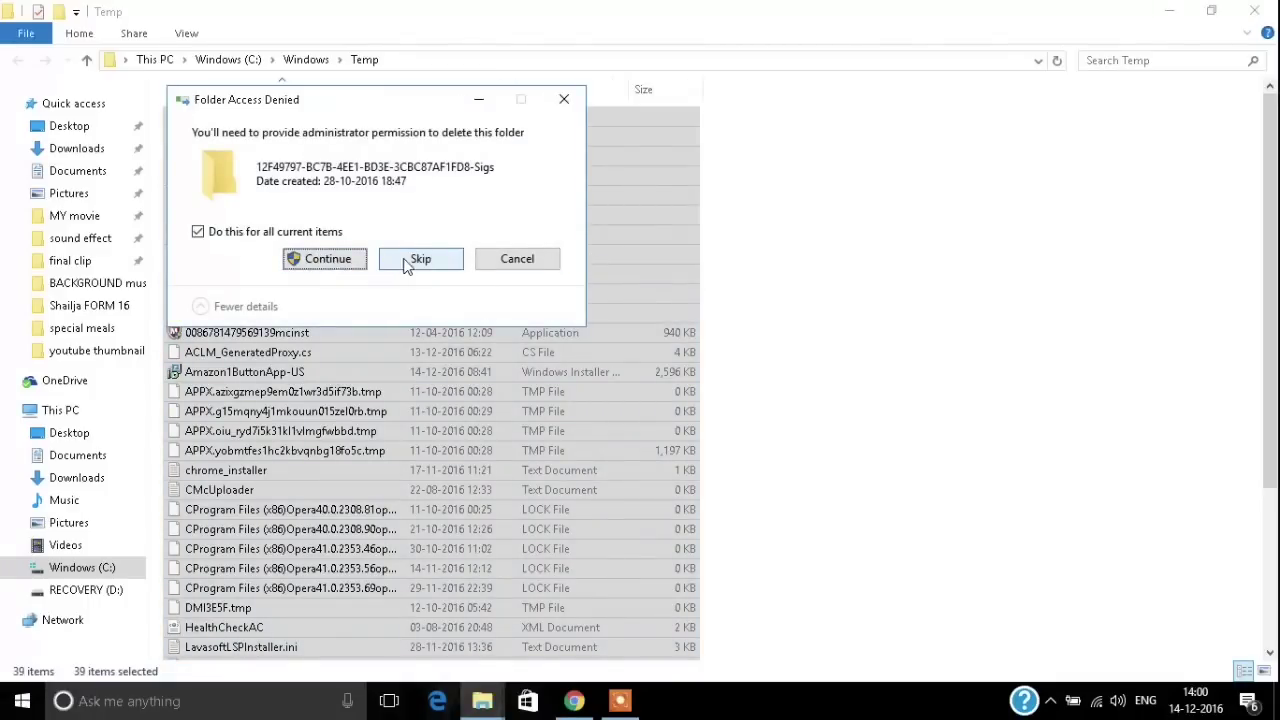
pyautogui.click(410, 263)
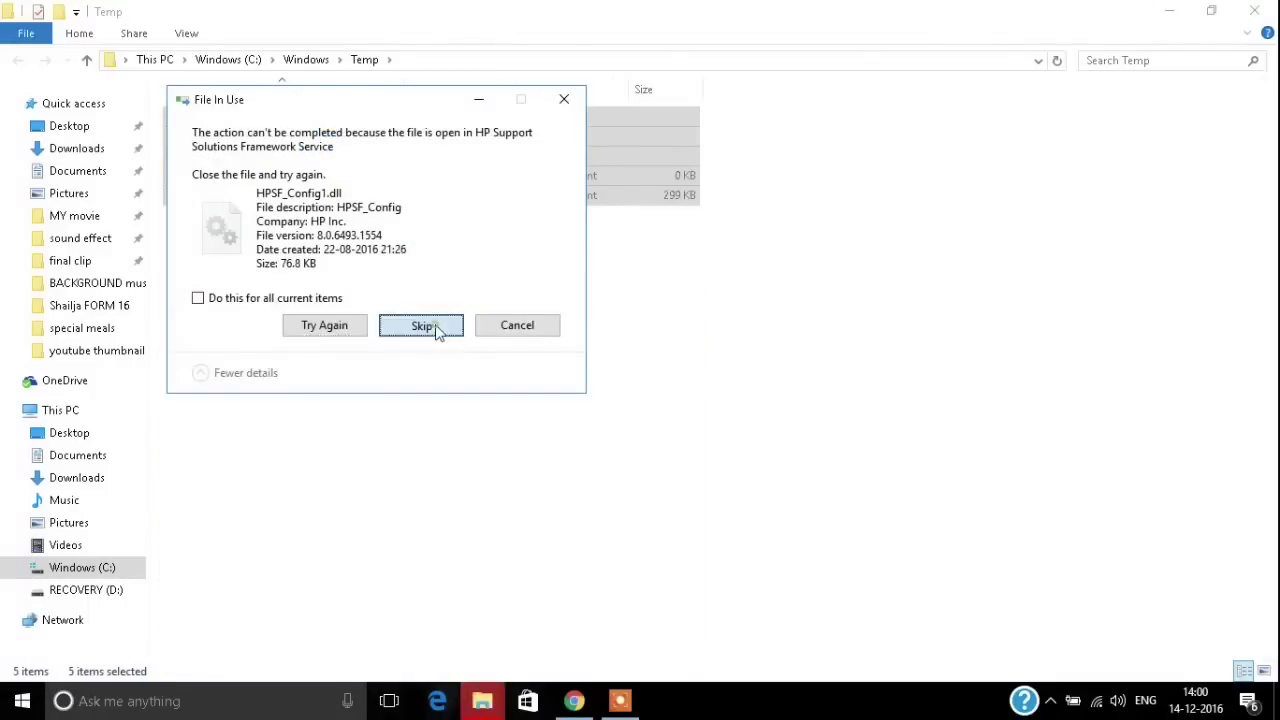
pyautogui.click(421, 326)
pyautogui.click(230, 277)
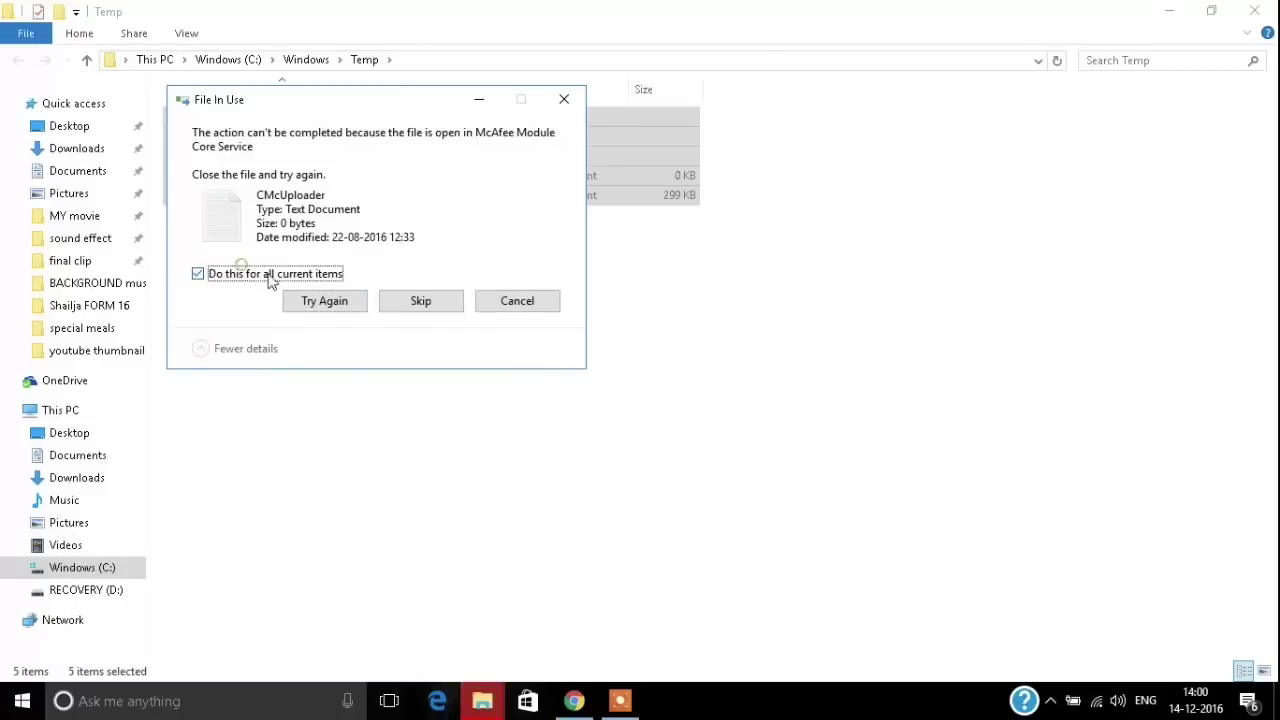
pyautogui.click(428, 308)
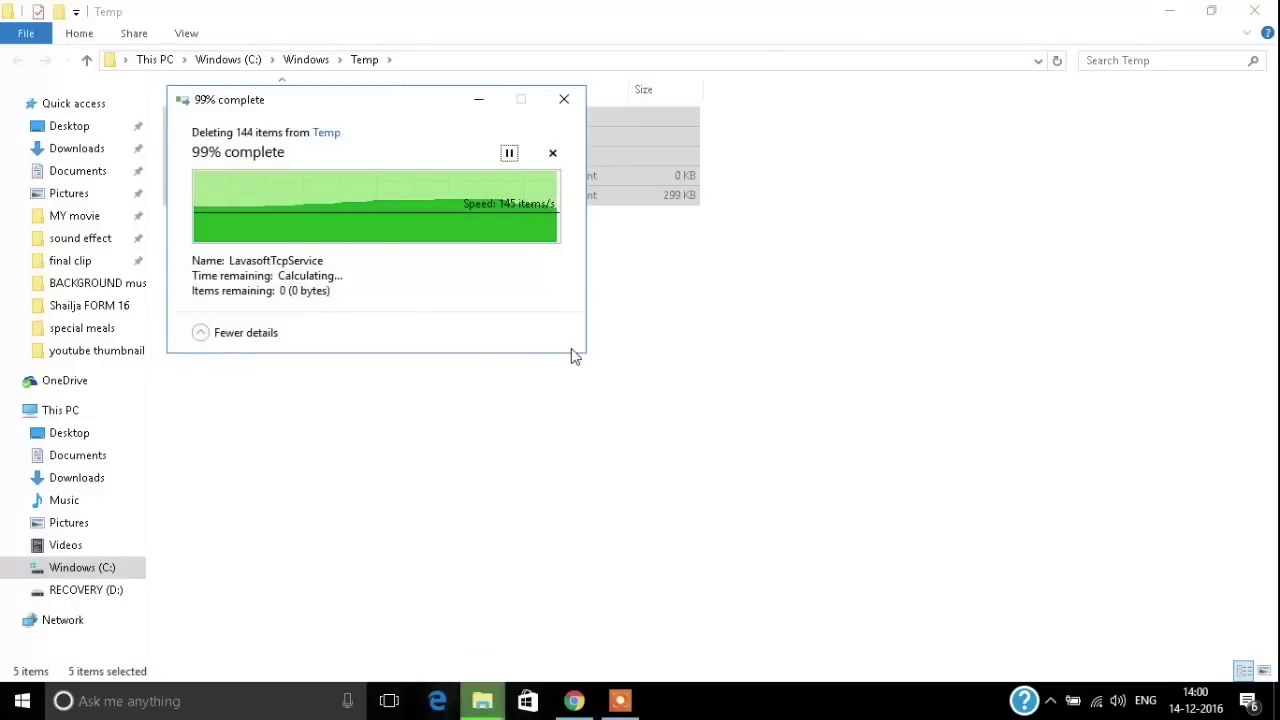
pyautogui.click(1255, 12)
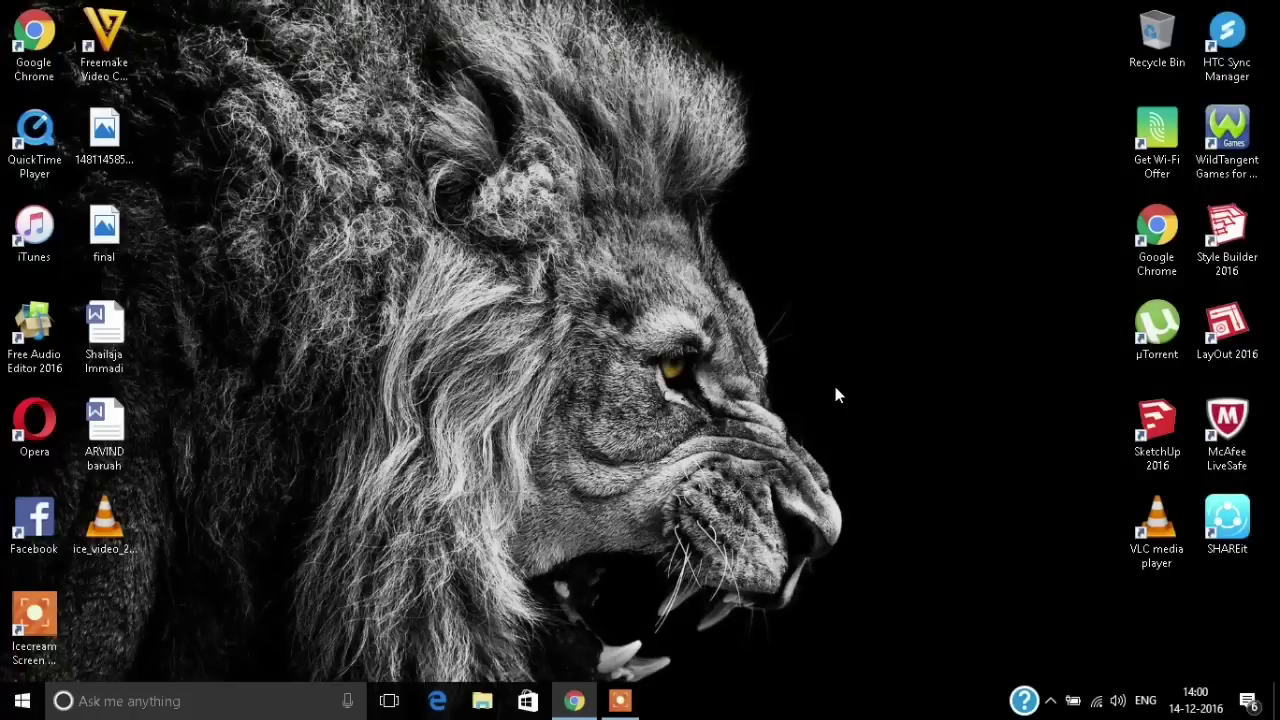
# Step: Open the user's %temp% folder from the Run dialog
pyautogui.press('super+r')
pyautogui.press('Home')
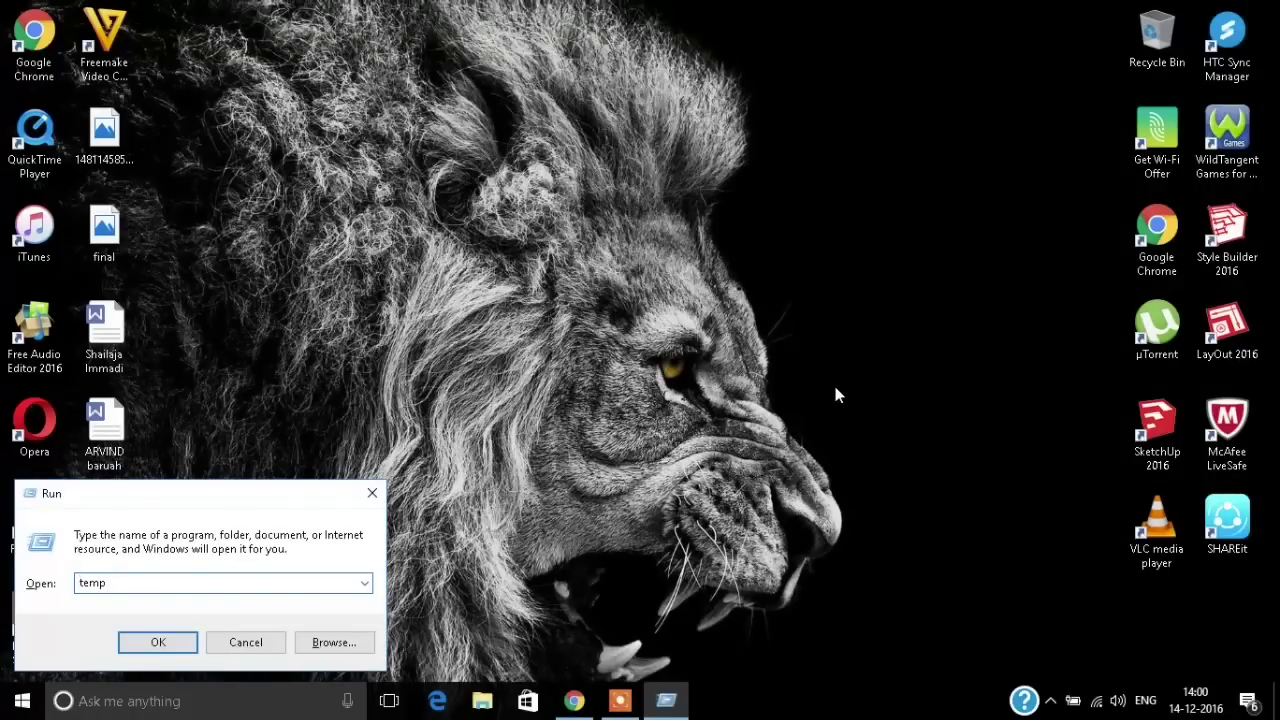
pyautogui.write('%temp')
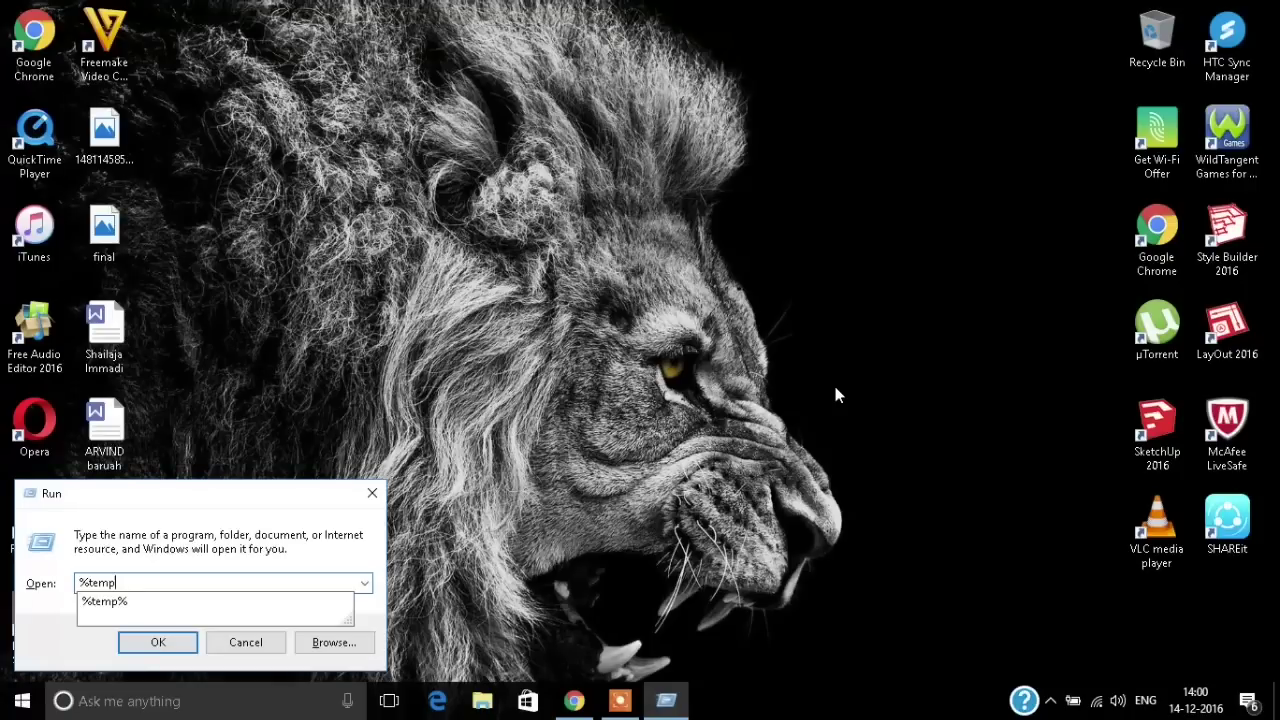
pyautogui.write('%')
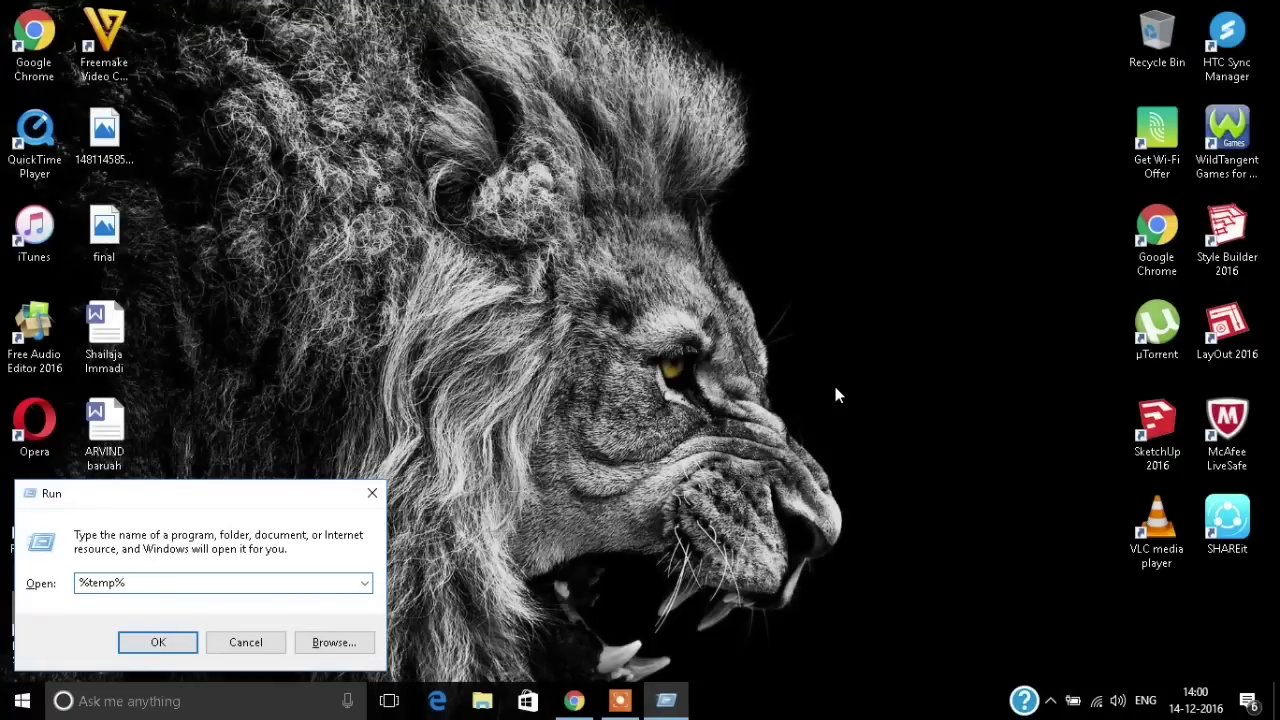
pyautogui.press('Return')
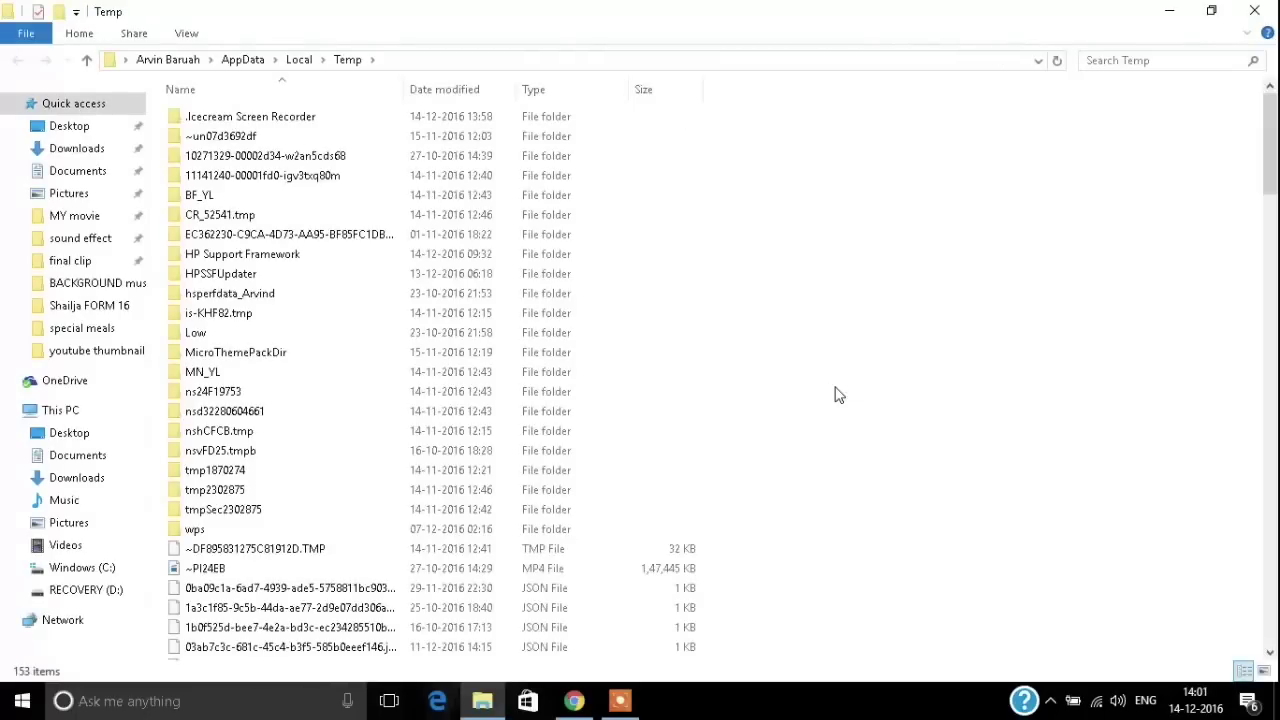
# Step: Permanently delete all 153 items, skipping protected folders and every in-use file
pyautogui.hotkey('ctrl', 'a')
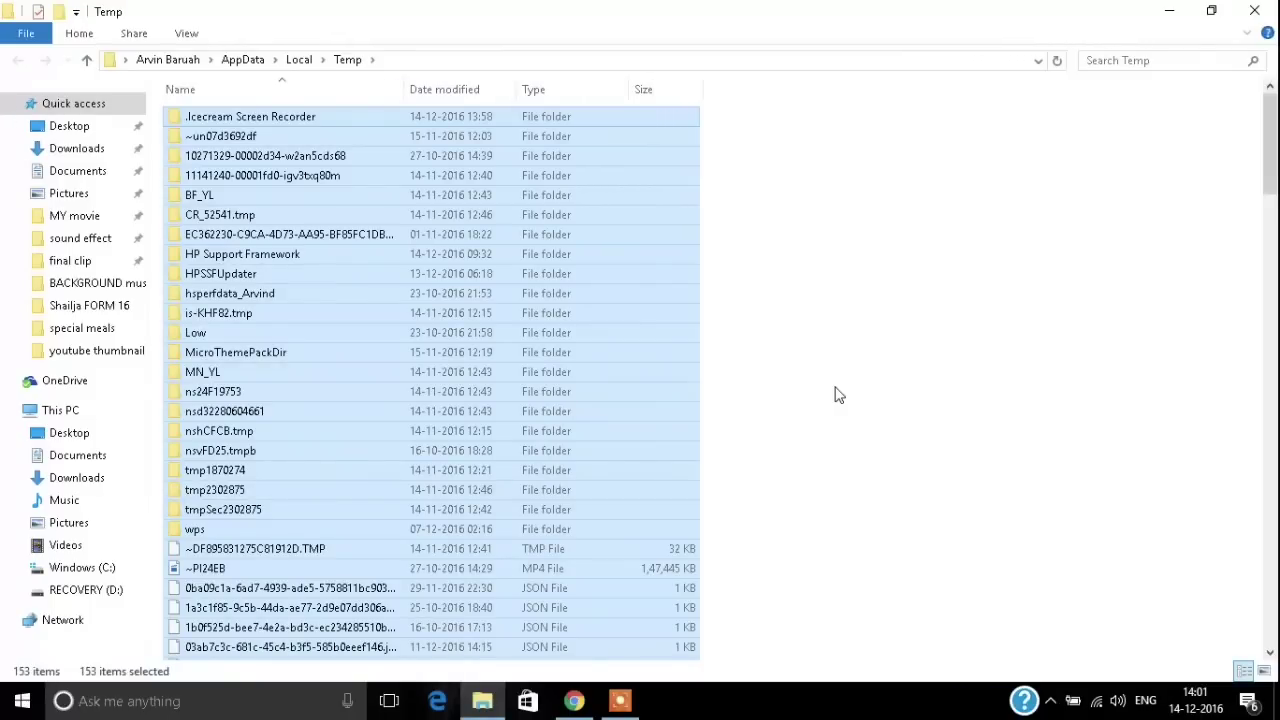
pyautogui.hotkey('shift', 'Delete')
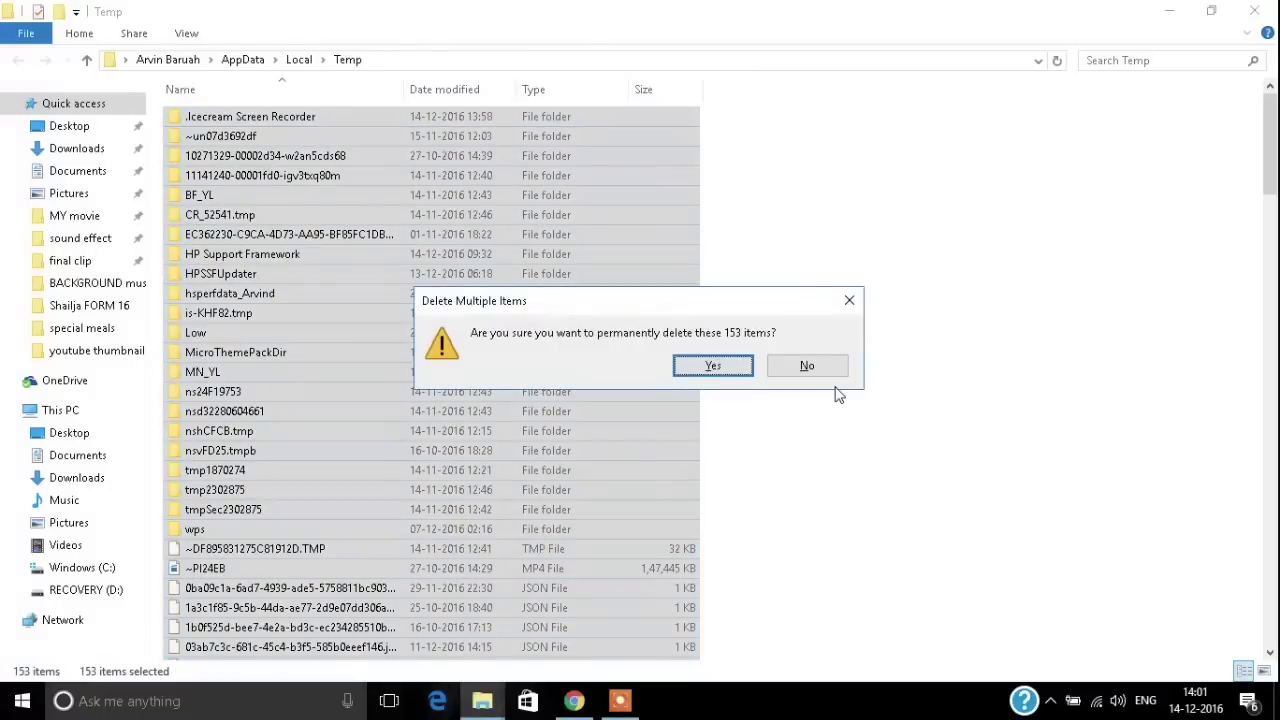
pyautogui.press('Return')
pyautogui.click(684, 262)
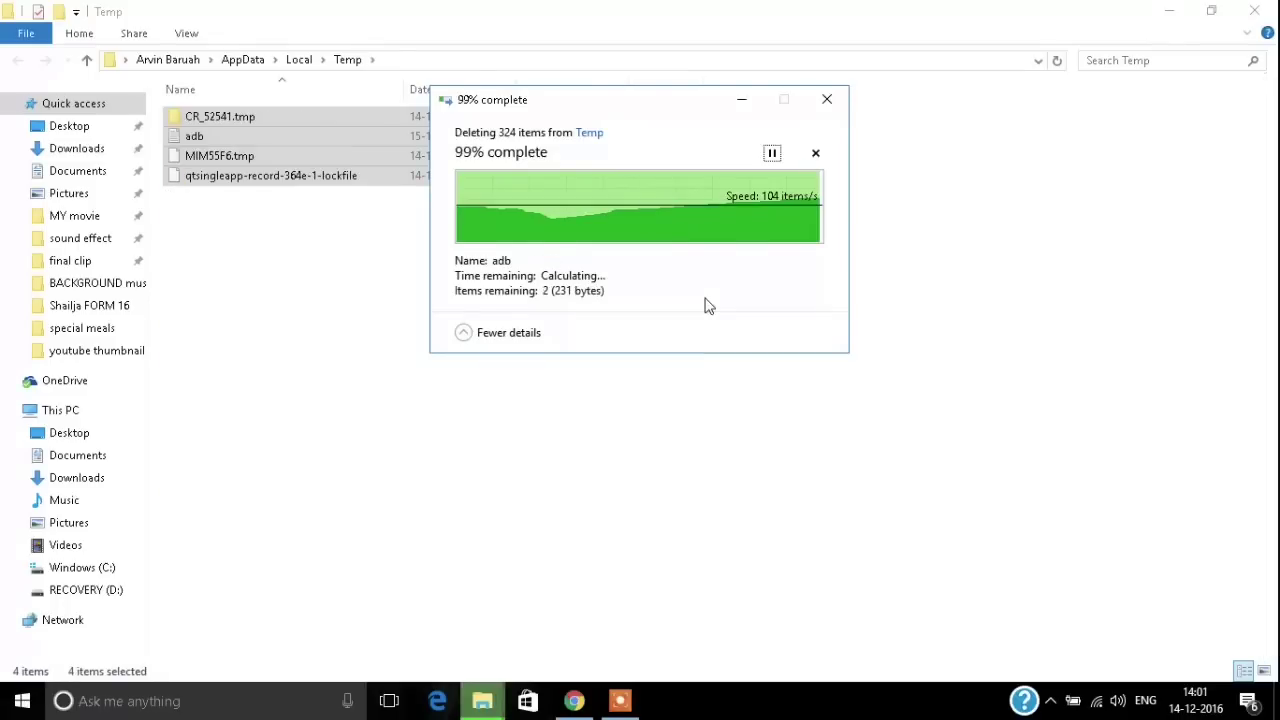
pyautogui.click(540, 259)
pyautogui.click(664, 290)
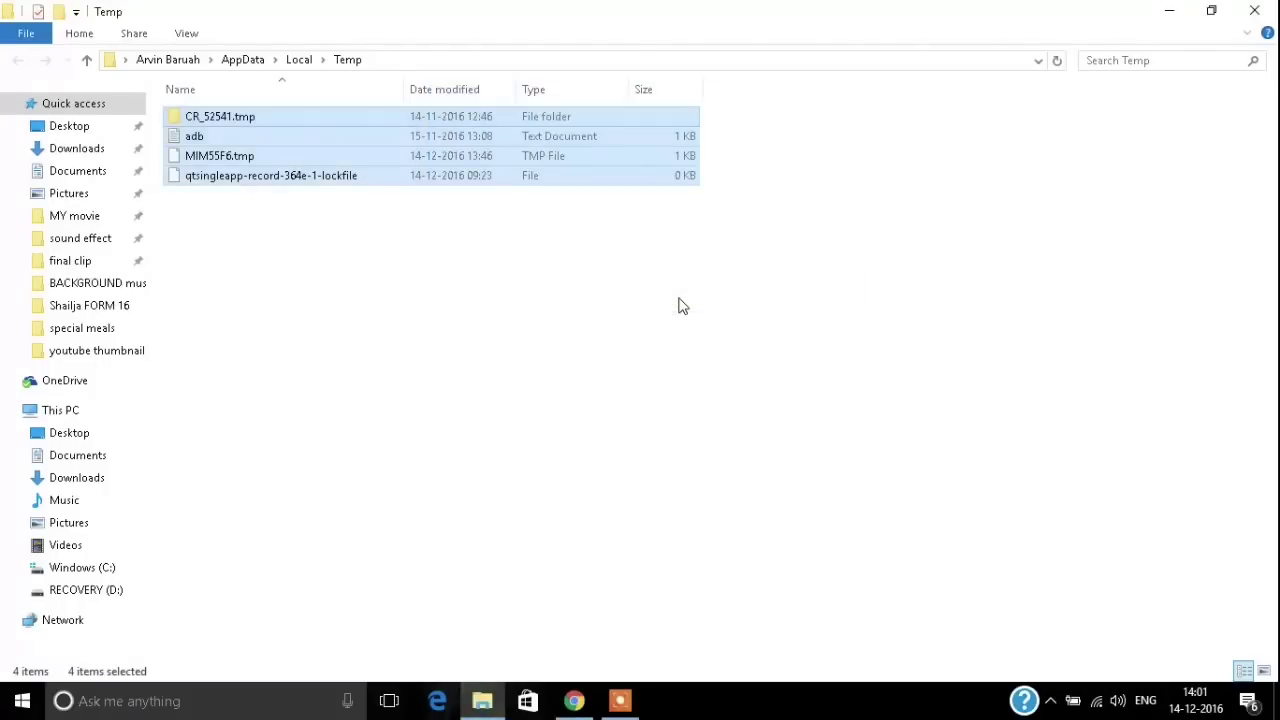
# Step: Close the Temp window, delete all 150 shortcuts in the Recent folder, and close it
pyautogui.click(1255, 14)
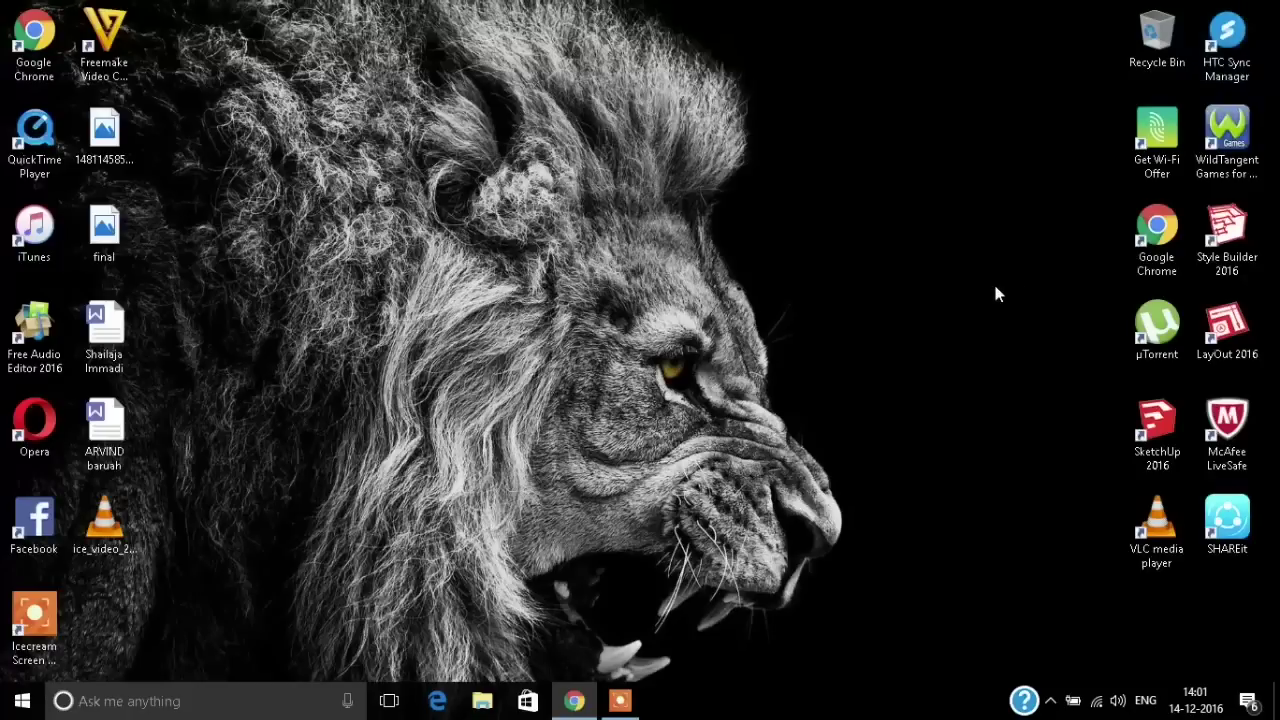
pyautogui.press('super+r')
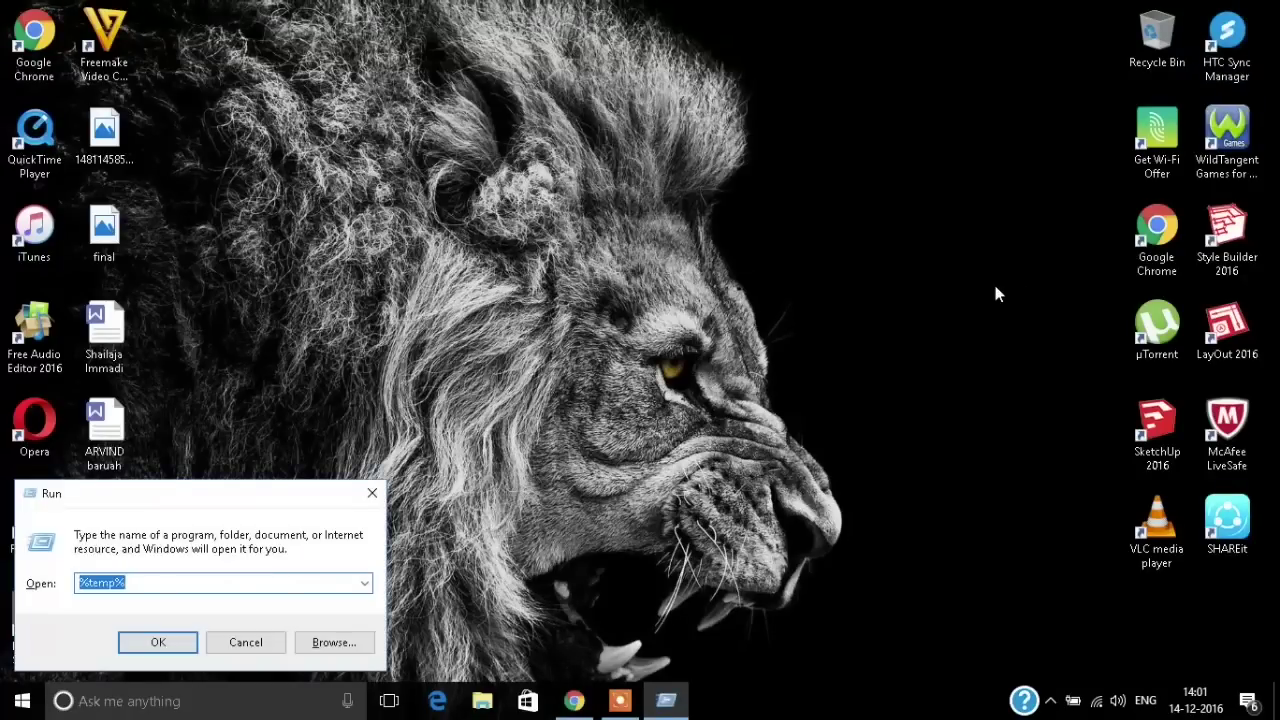
pyautogui.write('rece')
pyautogui.write('nt')
pyautogui.press('Return')
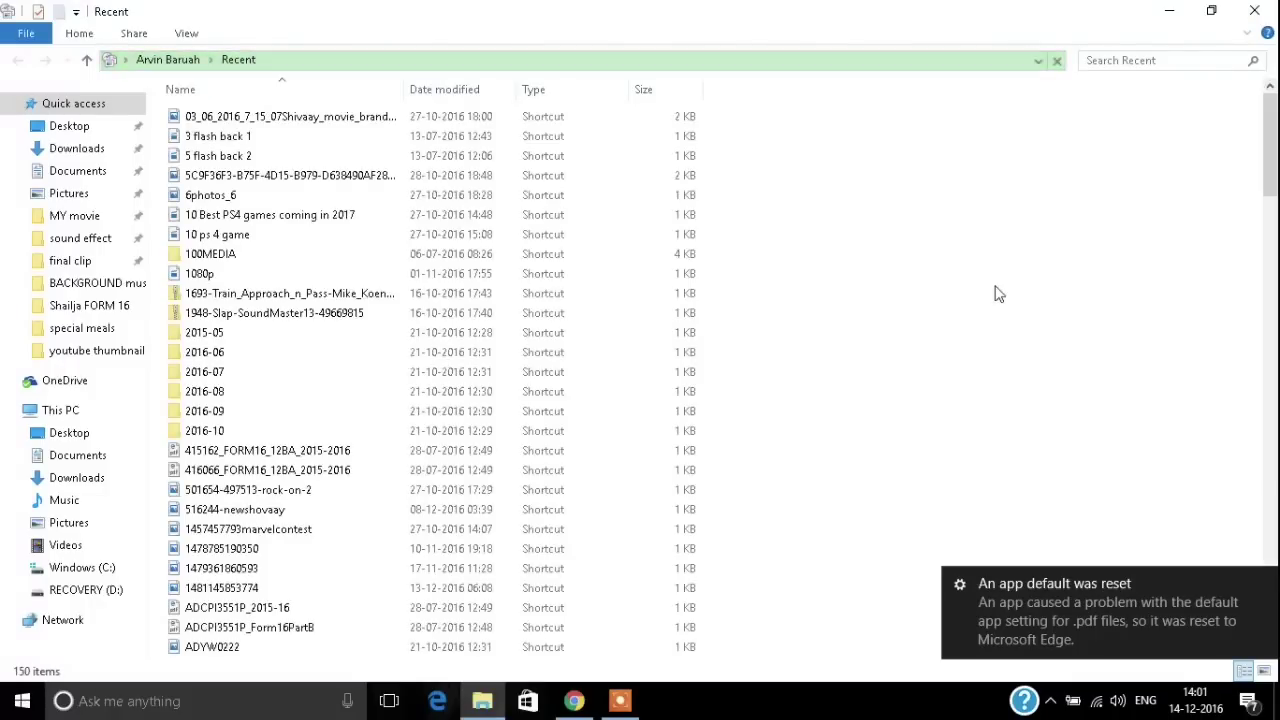
pyautogui.hotkey('ctrl', 'a')
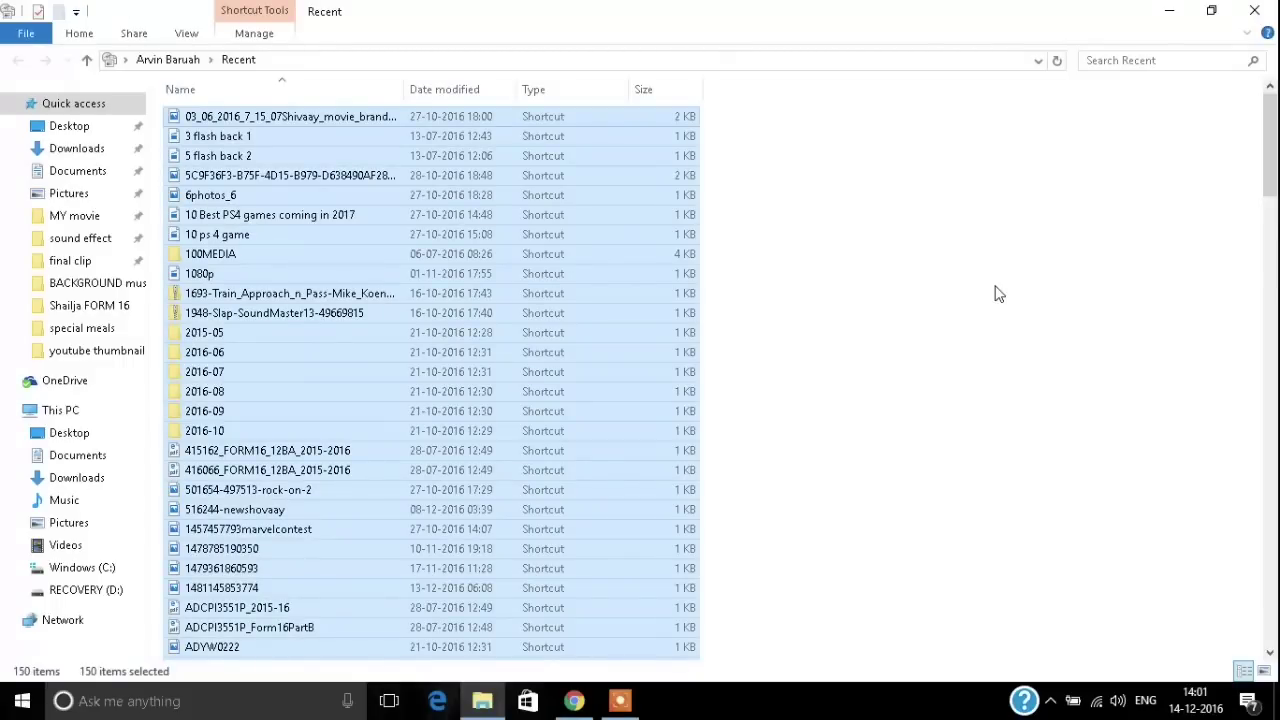
pyautogui.press('Delete')
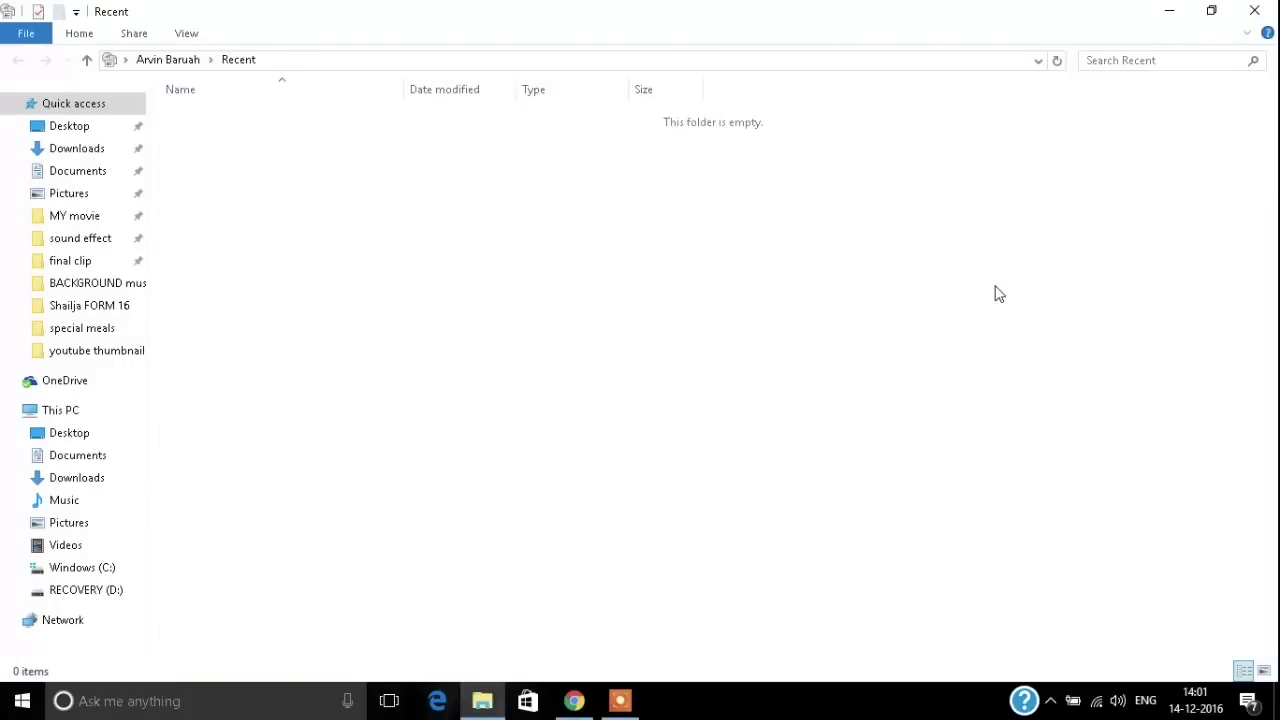
pyautogui.click(1254, 10)
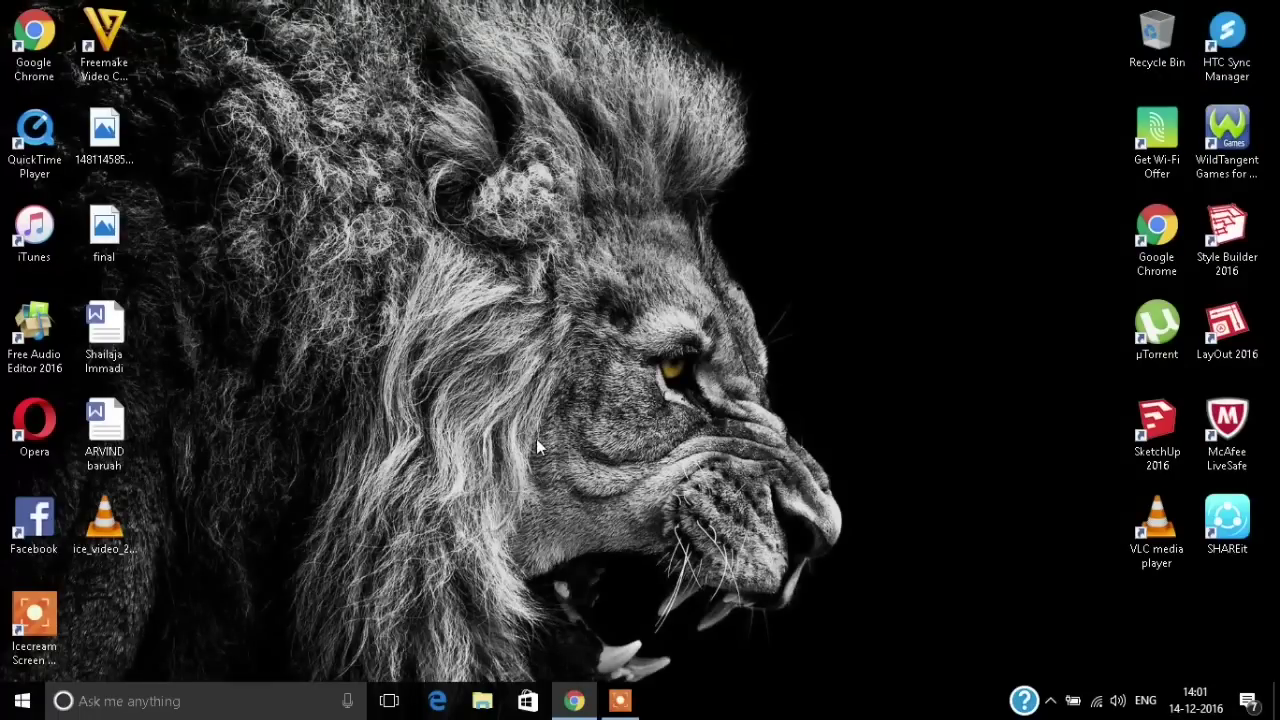
# Step: Open the Prefetch folder from Run, granting permission to access it
pyautogui.press('super+r')
pyautogui.write('pr')
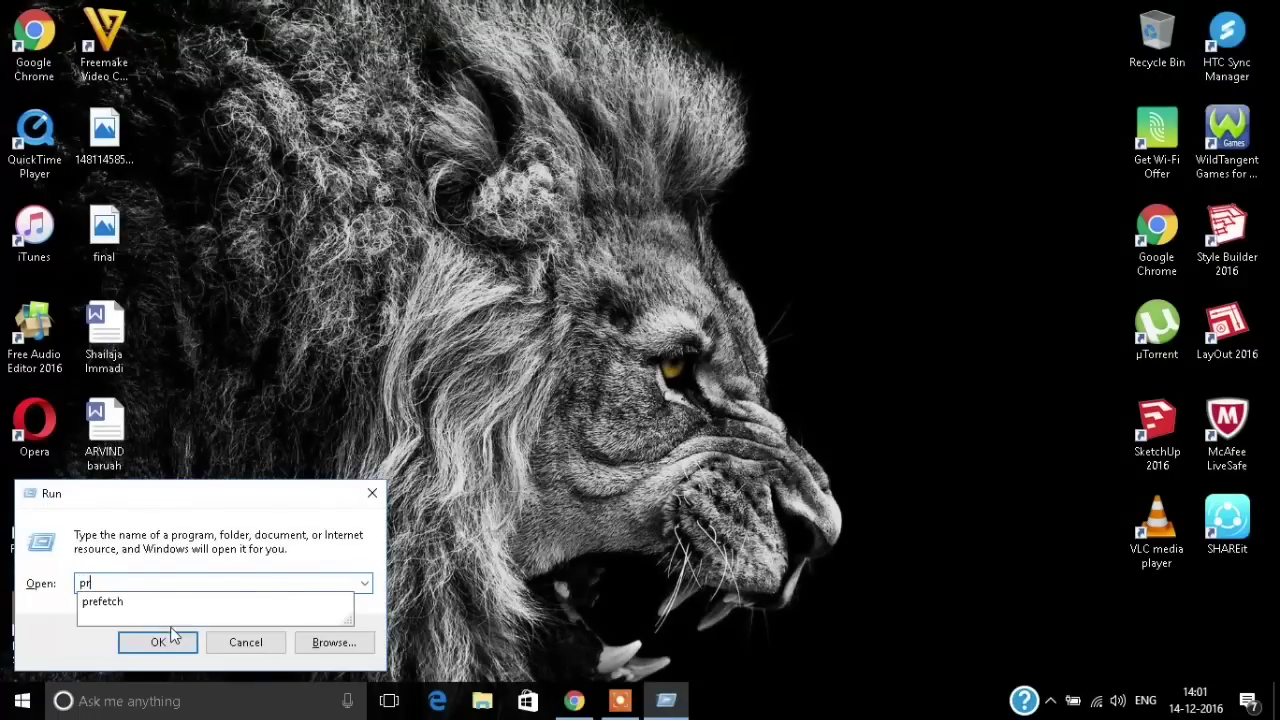
pyautogui.write('efct')
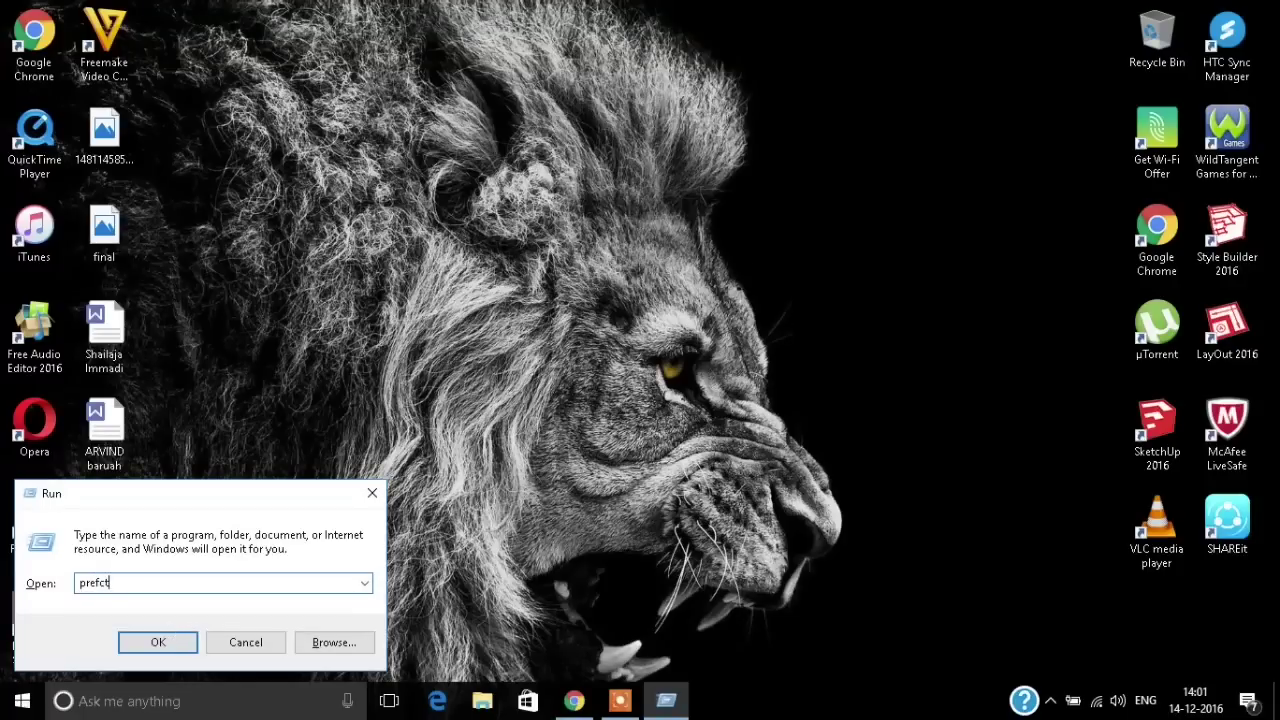
pyautogui.press('BackSpace')
pyautogui.press('BackSpace')
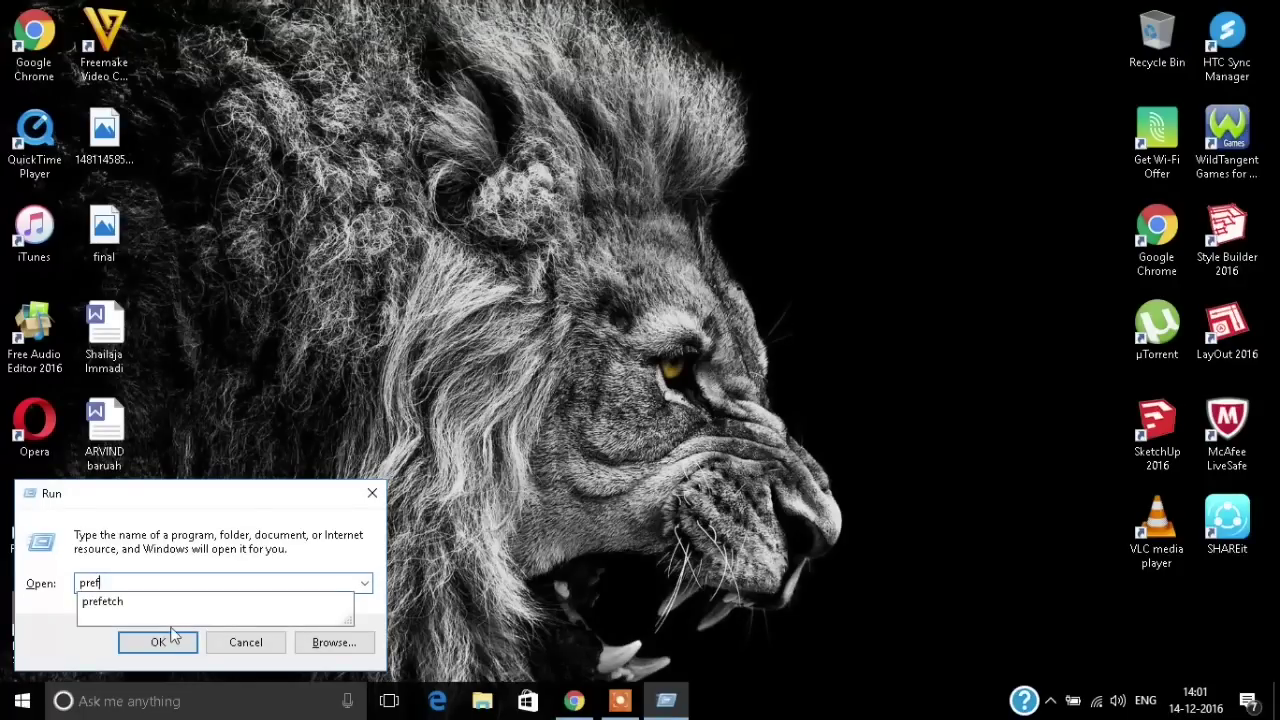
pyautogui.write('e')
pyautogui.write('tch')
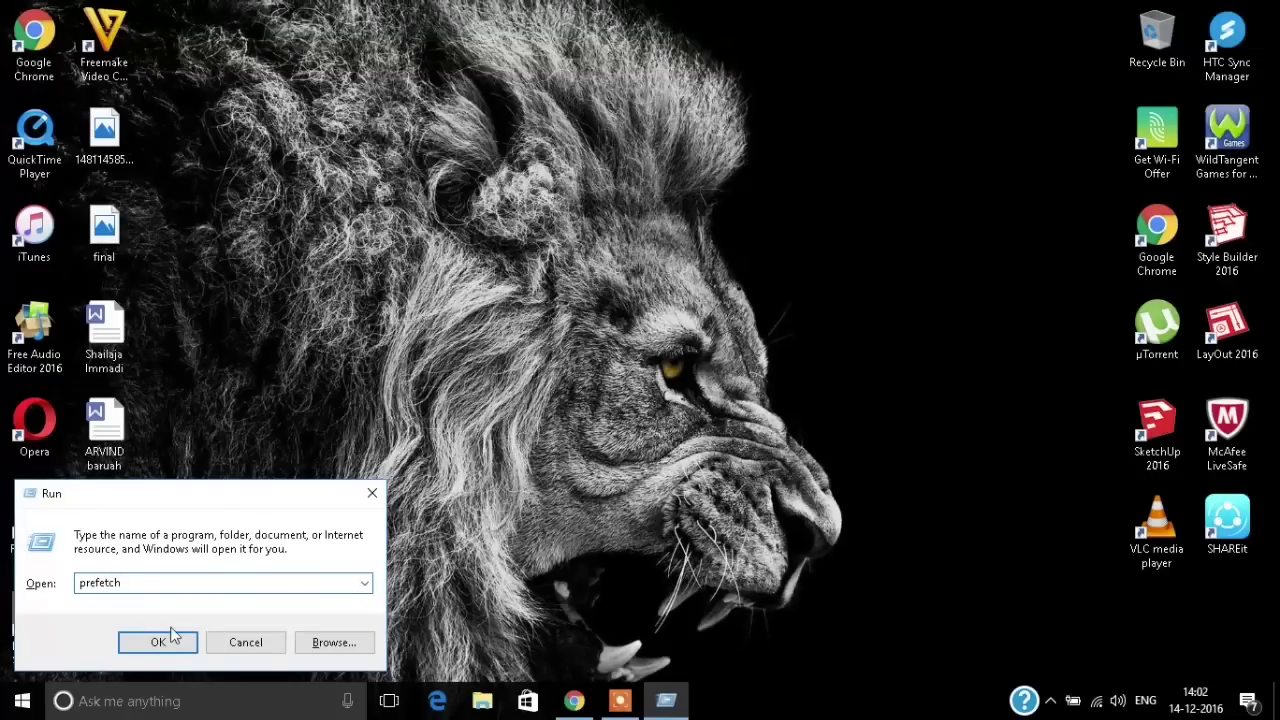
pyautogui.click(172, 636)
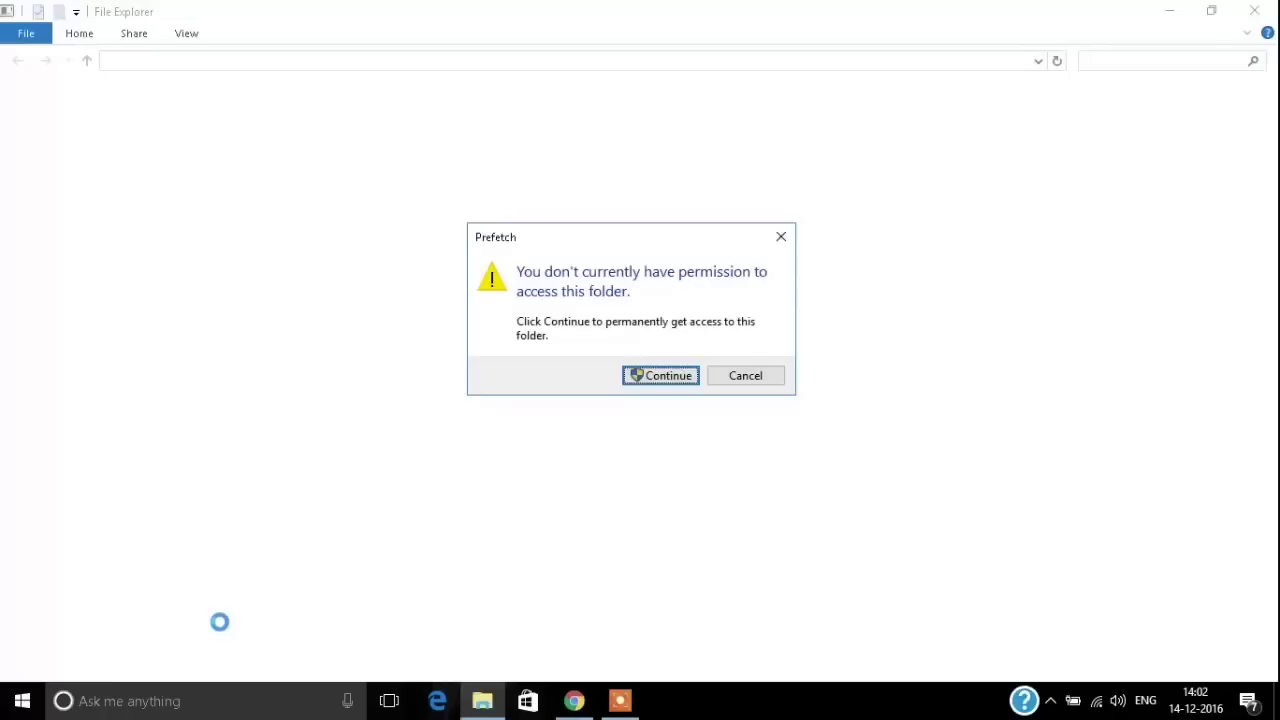
pyautogui.click(658, 379)
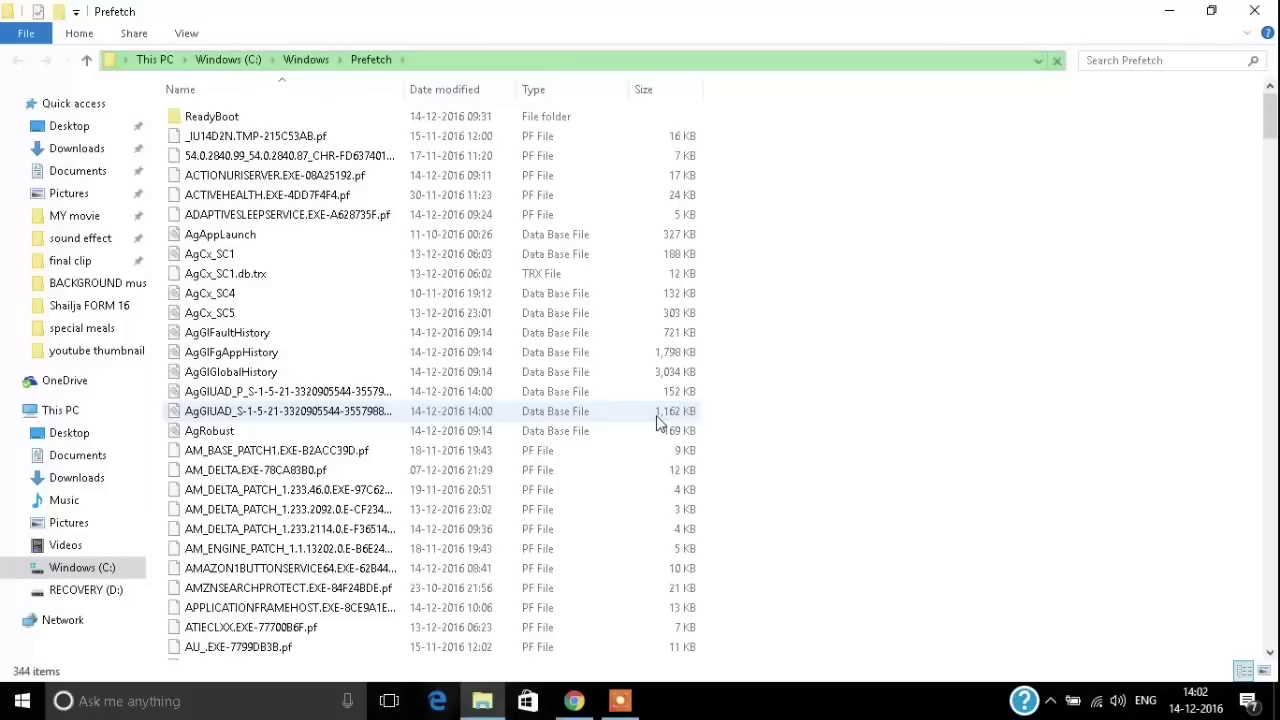
# Step: Permanently delete all 344 prefetch items, skipping the in-use files for all
pyautogui.hotkey('ctrl', 'a')
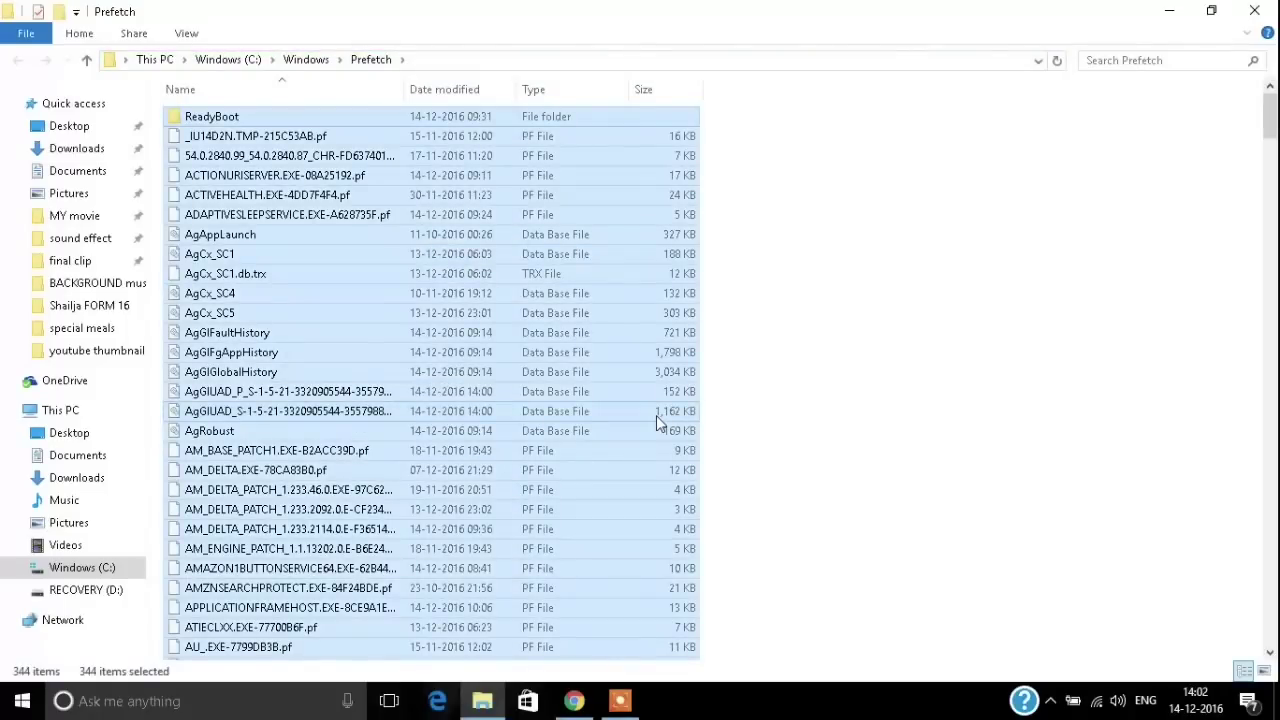
pyautogui.hotkey('shift', 'Delete')
pyautogui.press('Return')
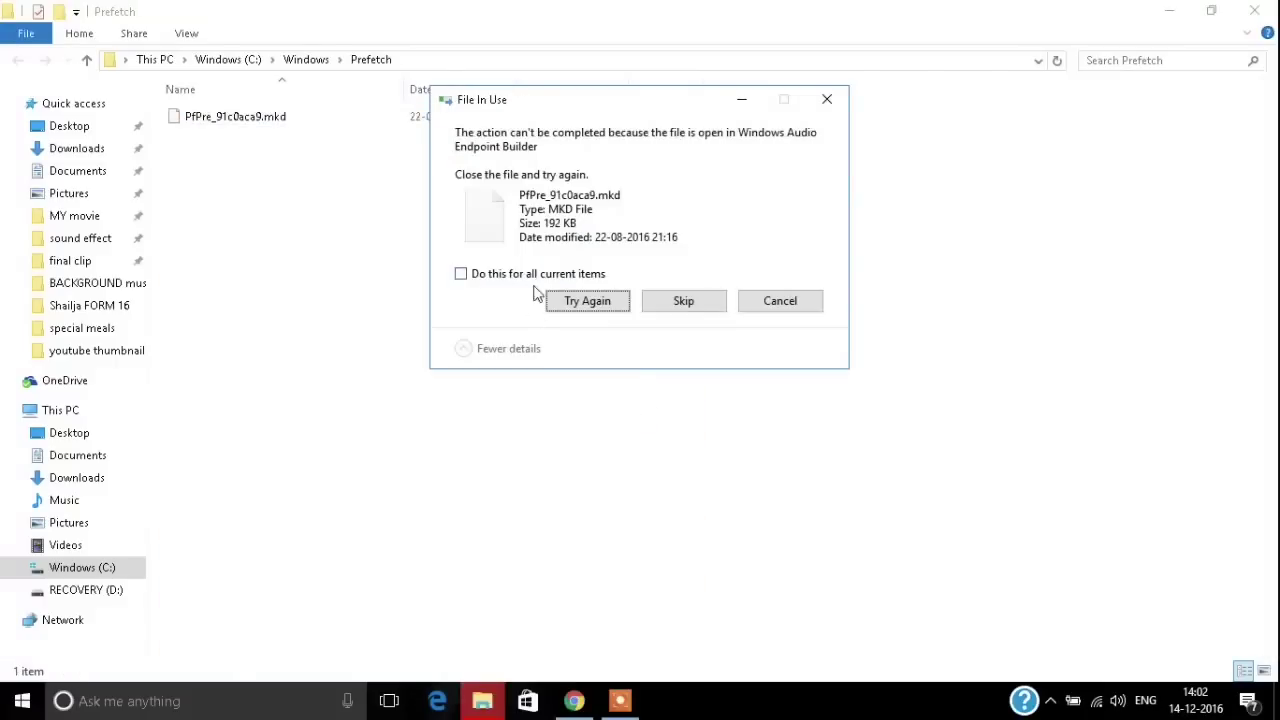
pyautogui.click(540, 276)
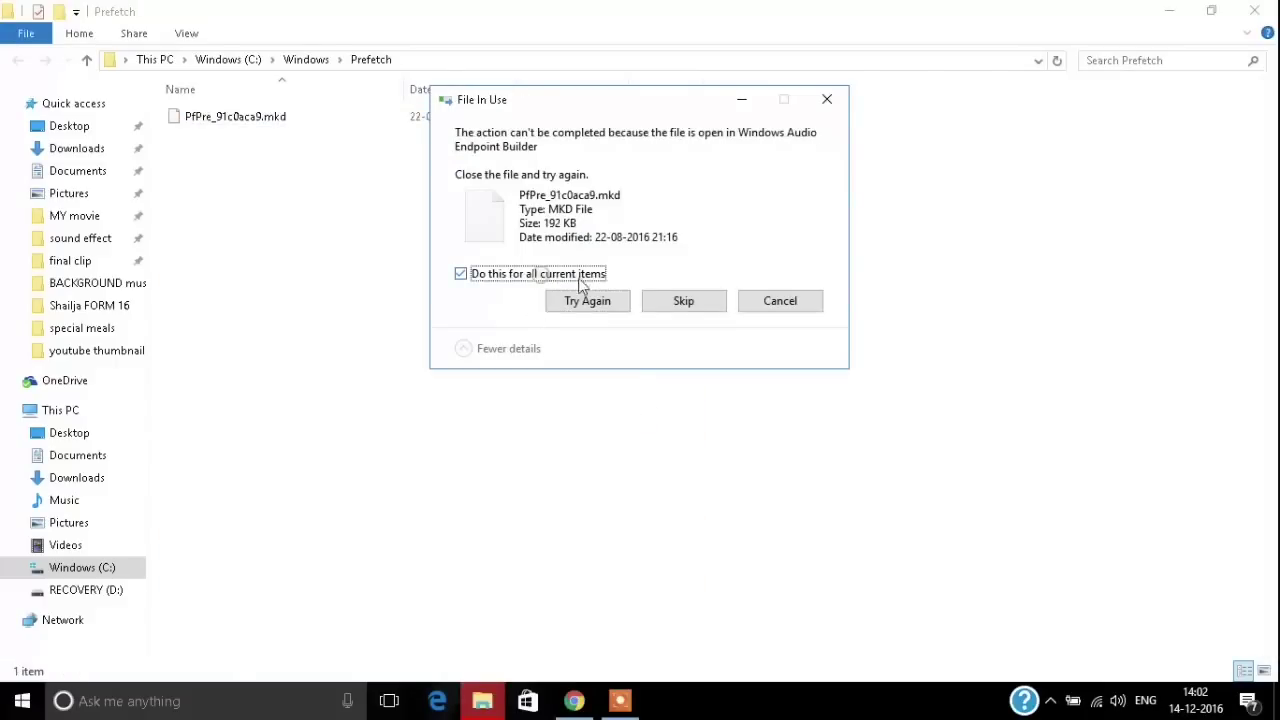
pyautogui.click(680, 304)
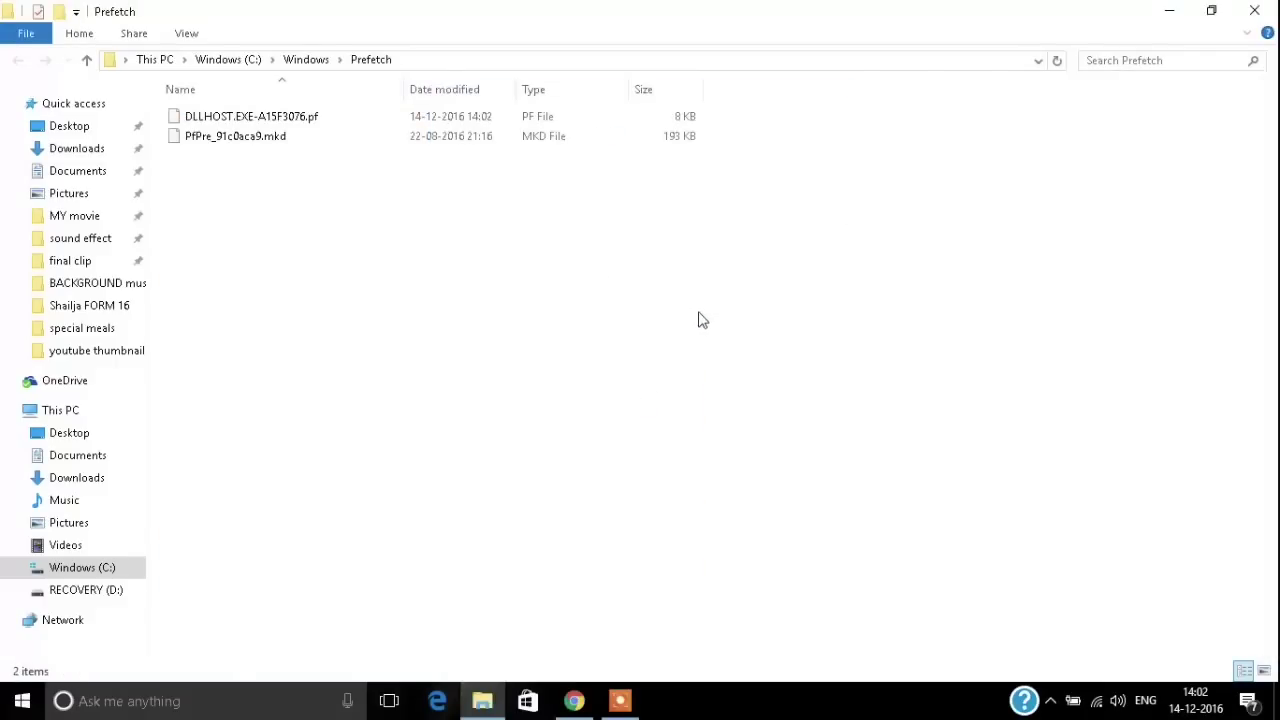
# Step: Close the Prefetch folder window to return to the desktop
pyautogui.click(1254, 11)
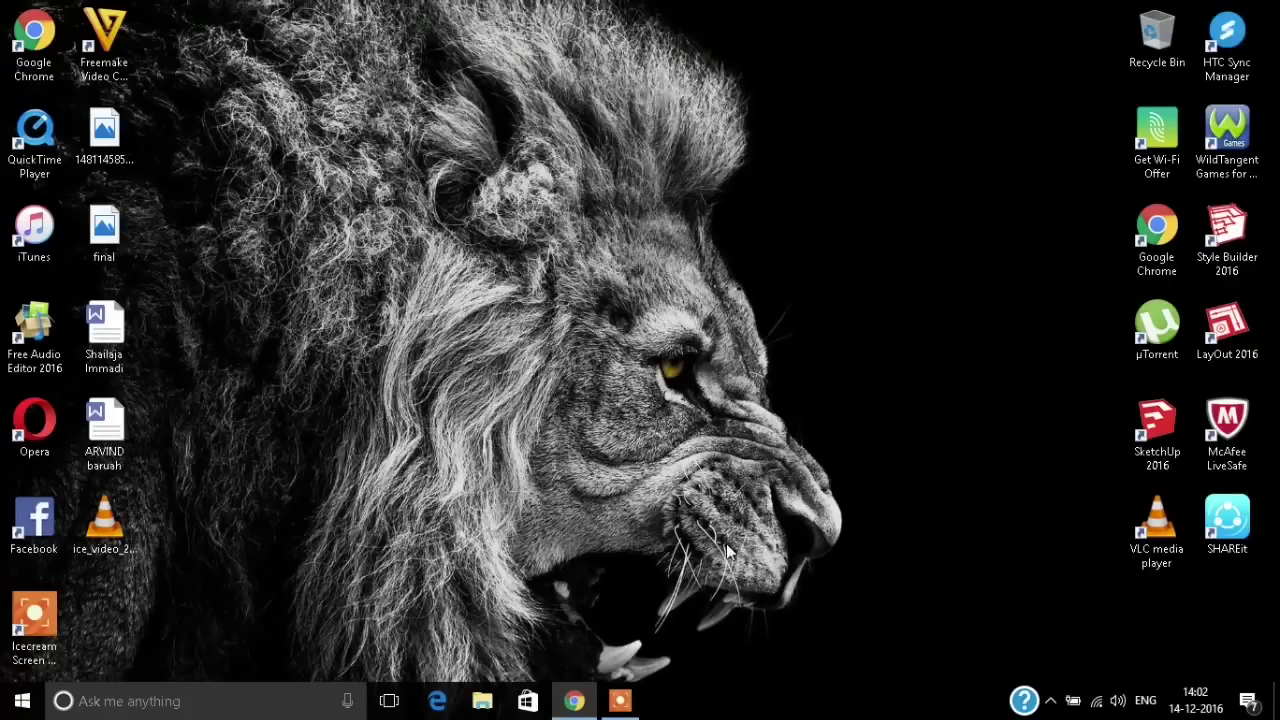
# Step: Open Task Manager from the taskbar and show its Startup apps list
pyautogui.rightClick(800, 708)
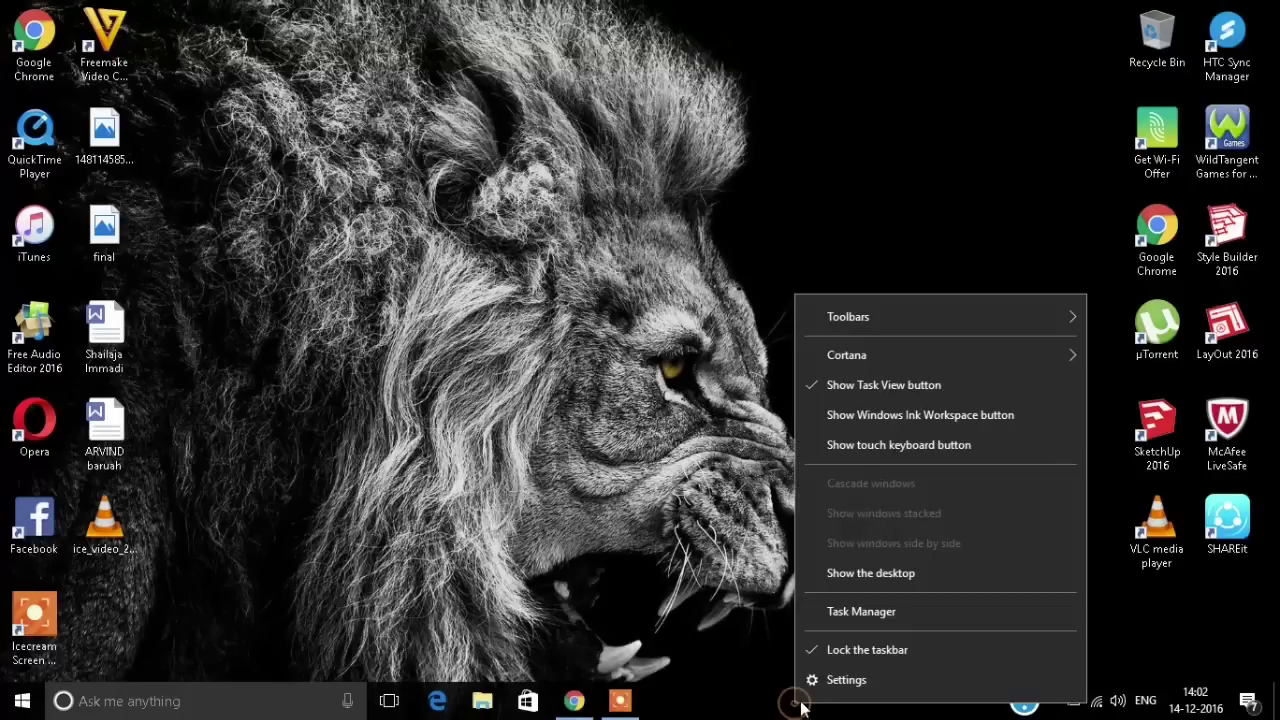
pyautogui.click(851, 612)
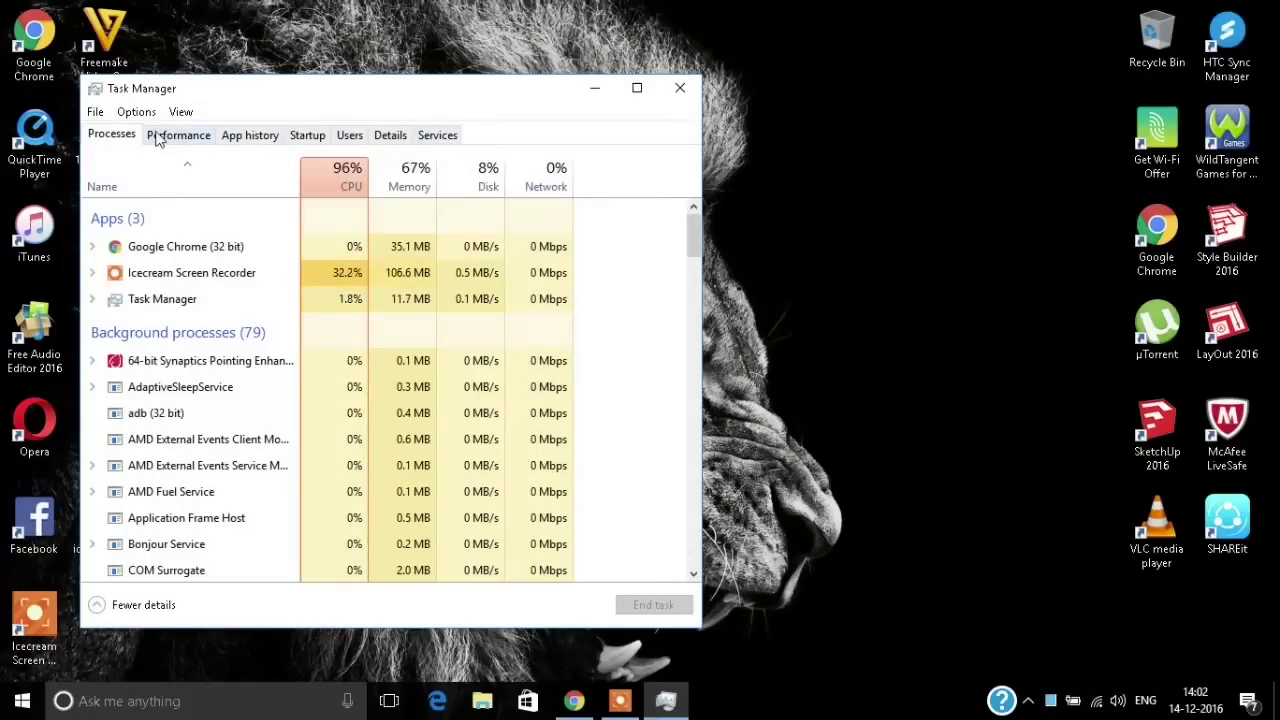
pyautogui.click(304, 140)
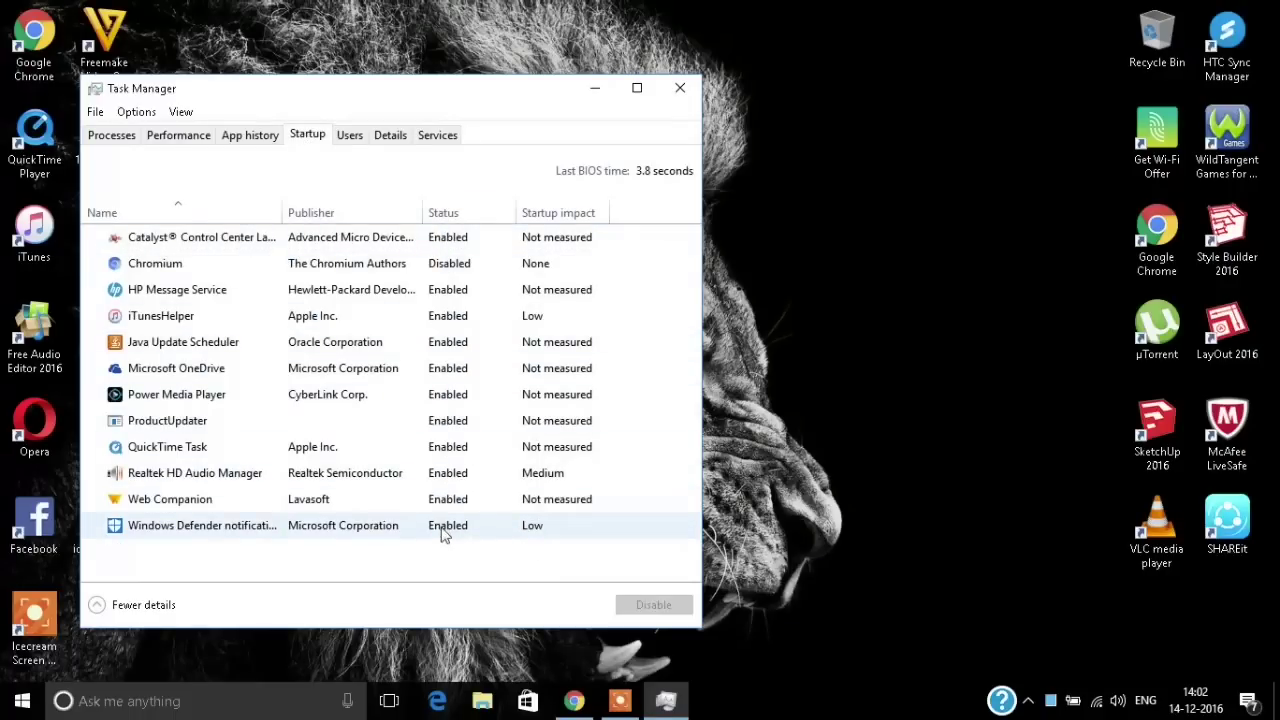
# Step: Disable QuickTime Task as a startup app, then close Task Manager
pyautogui.rightClick(451, 266)
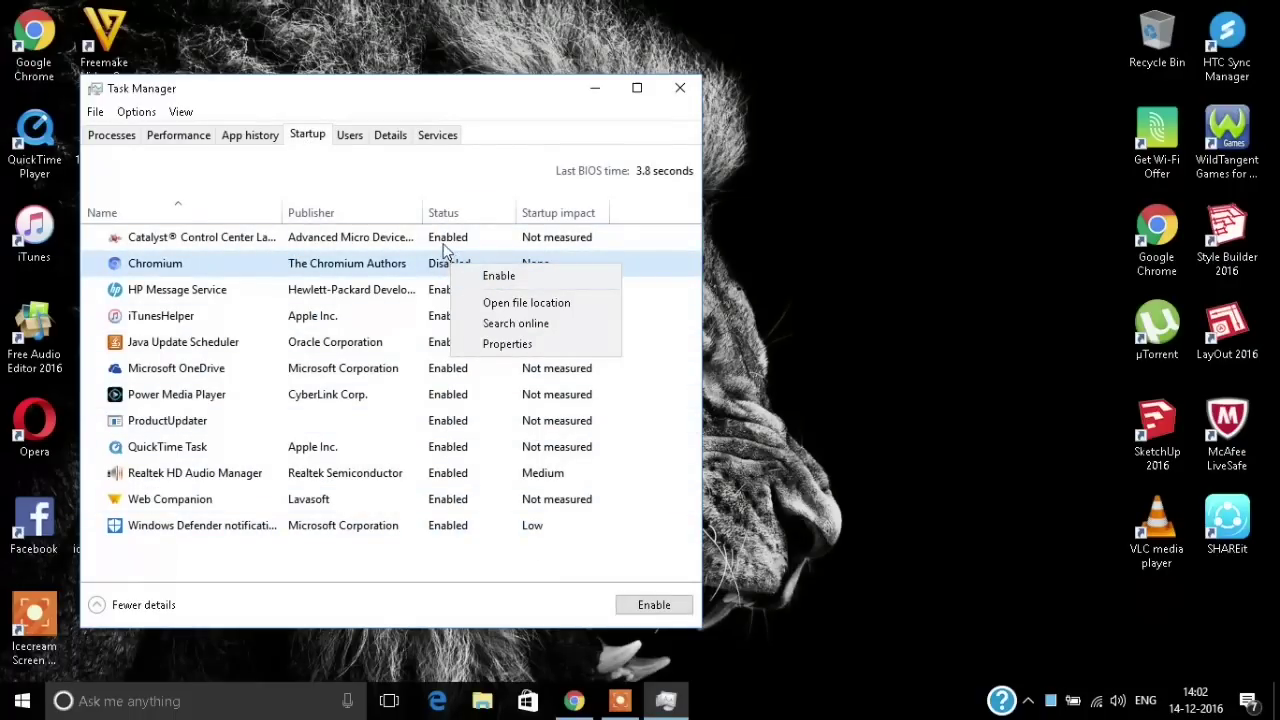
pyautogui.rightClick(447, 248)
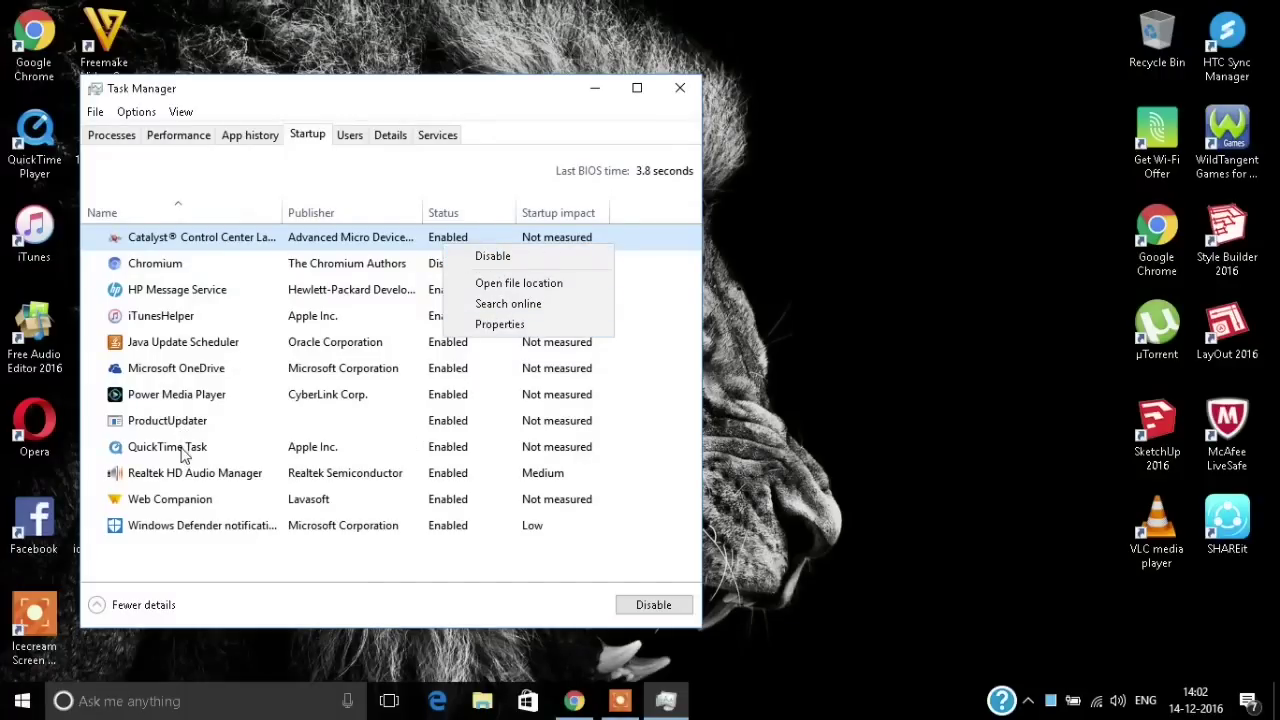
pyautogui.click(443, 455)
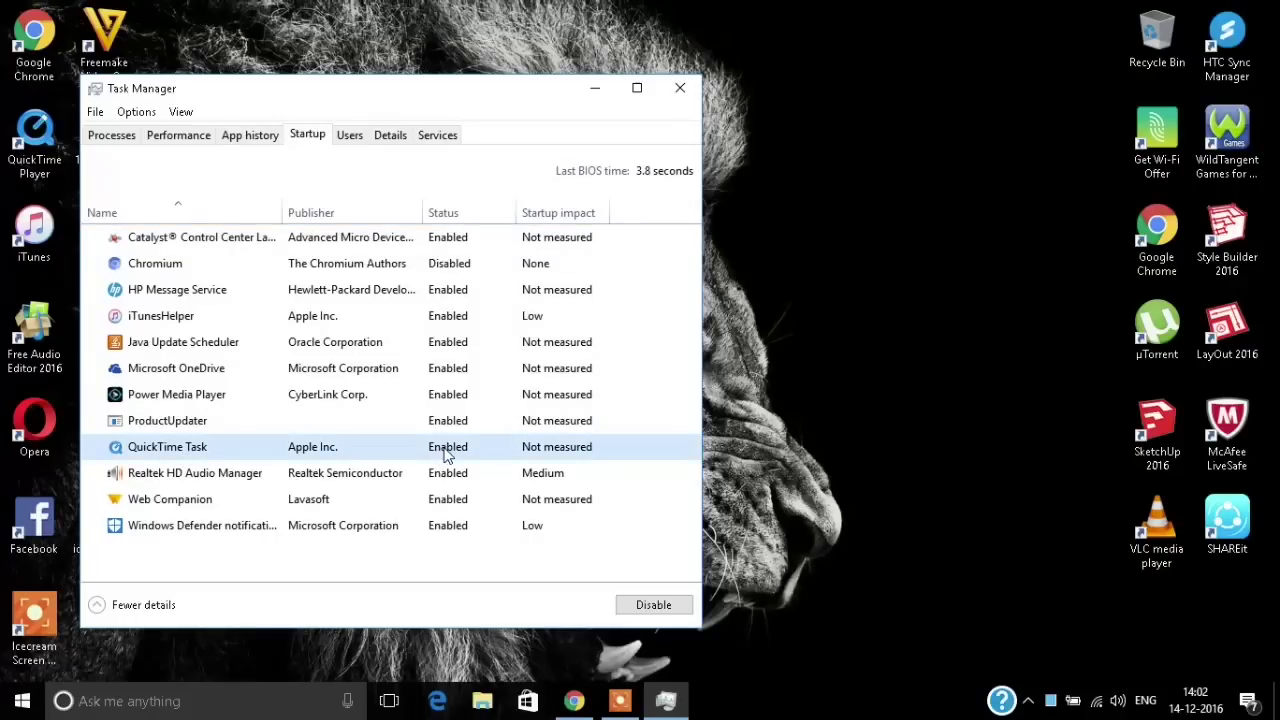
pyautogui.rightClick(447, 455)
pyautogui.click(479, 461)
pyautogui.click(228, 505)
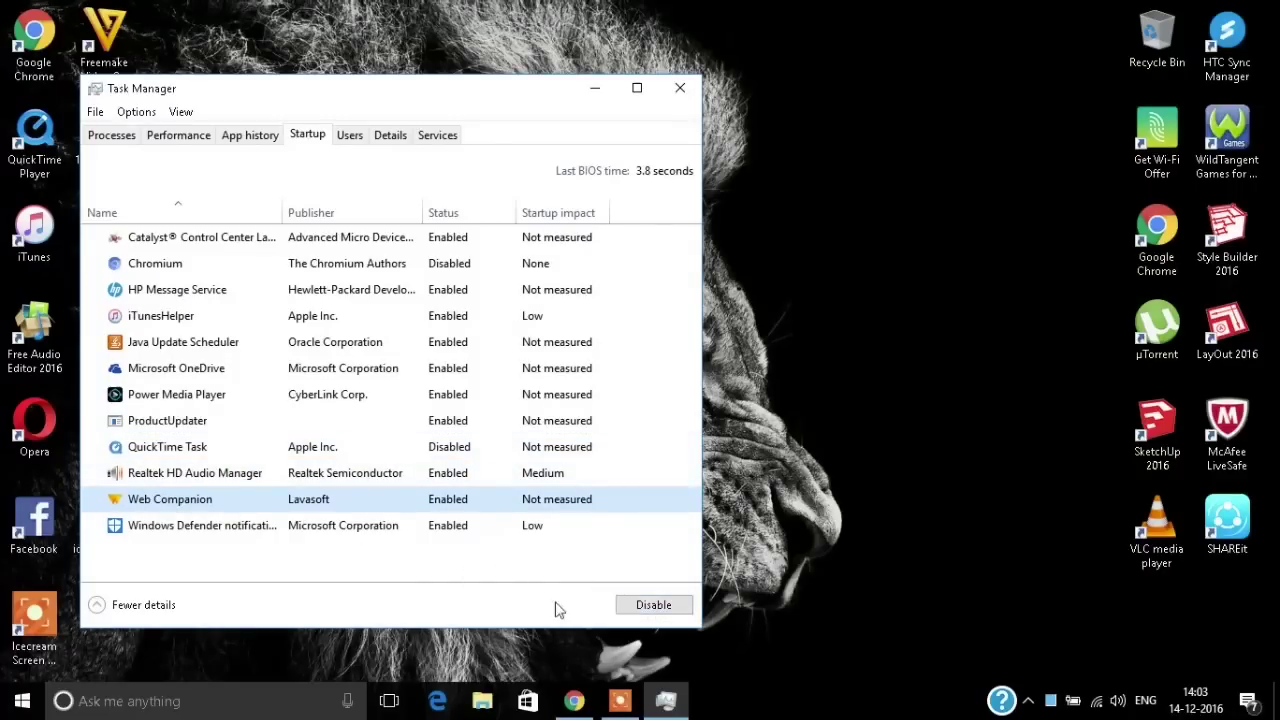
pyautogui.click(685, 88)
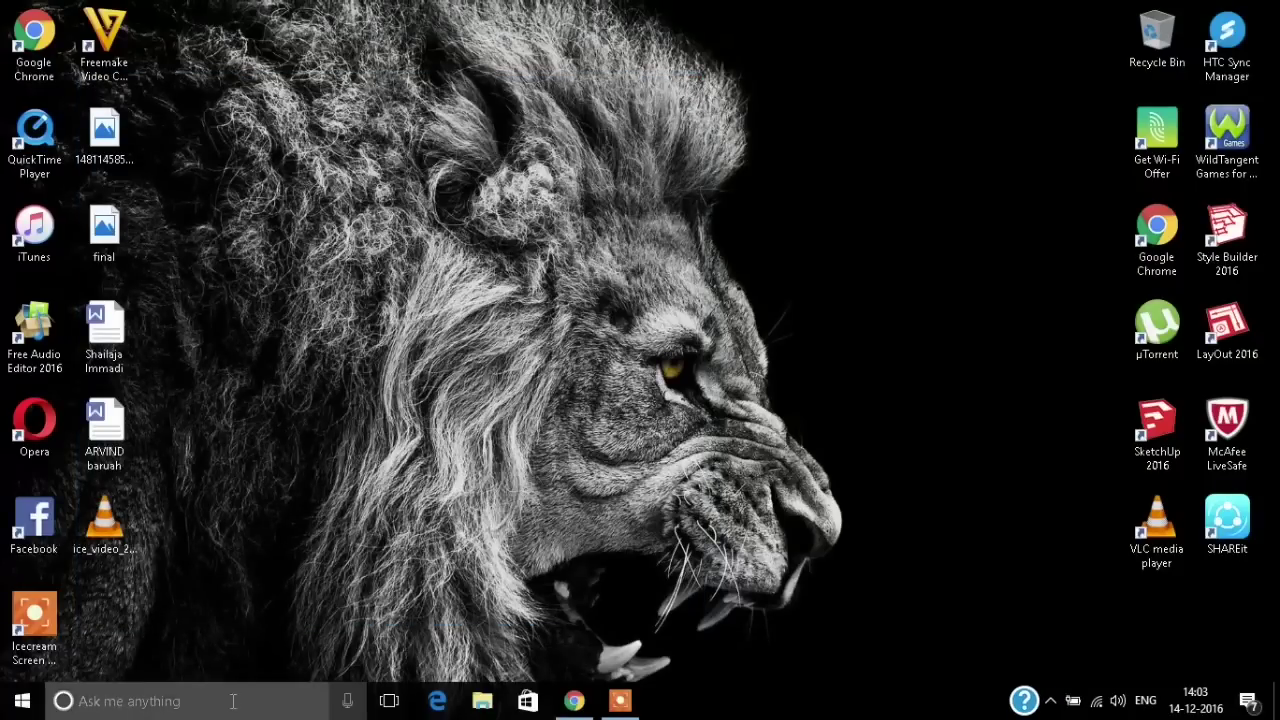
# Step: Open Control Panel via search, view by Small icons, and open Administrative Tools
pyautogui.click(360, 700)
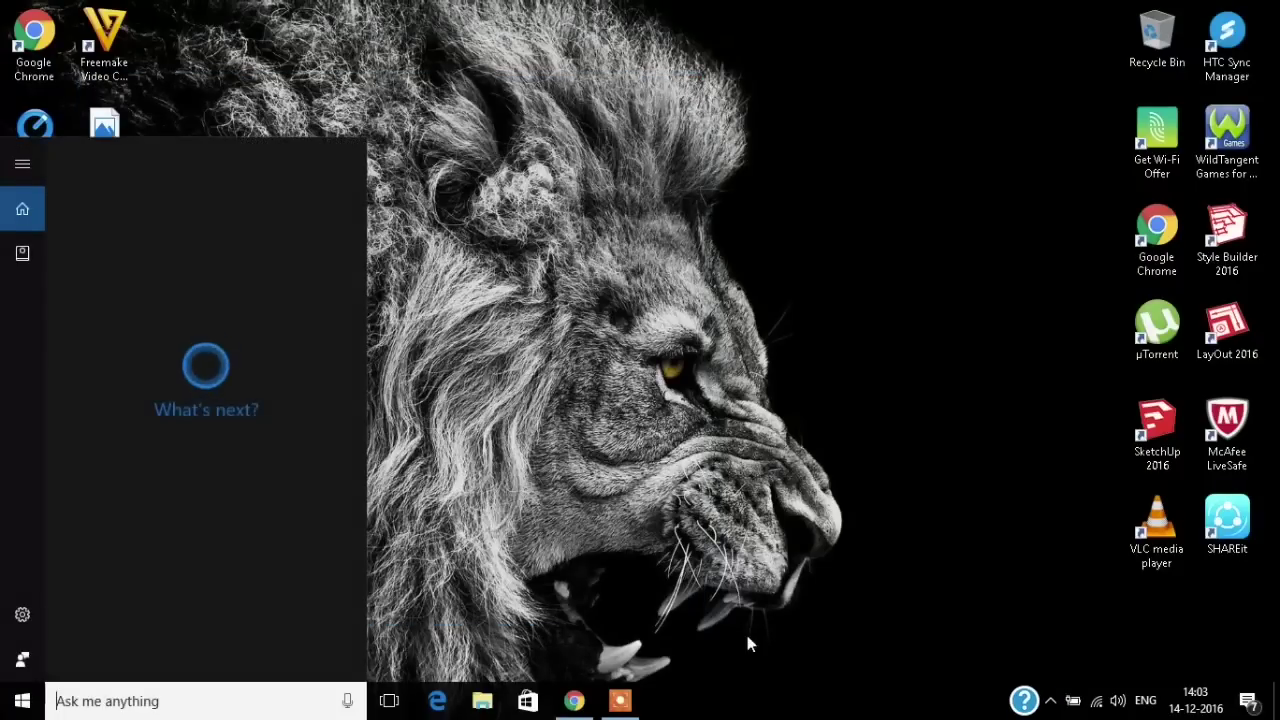
pyautogui.write('control')
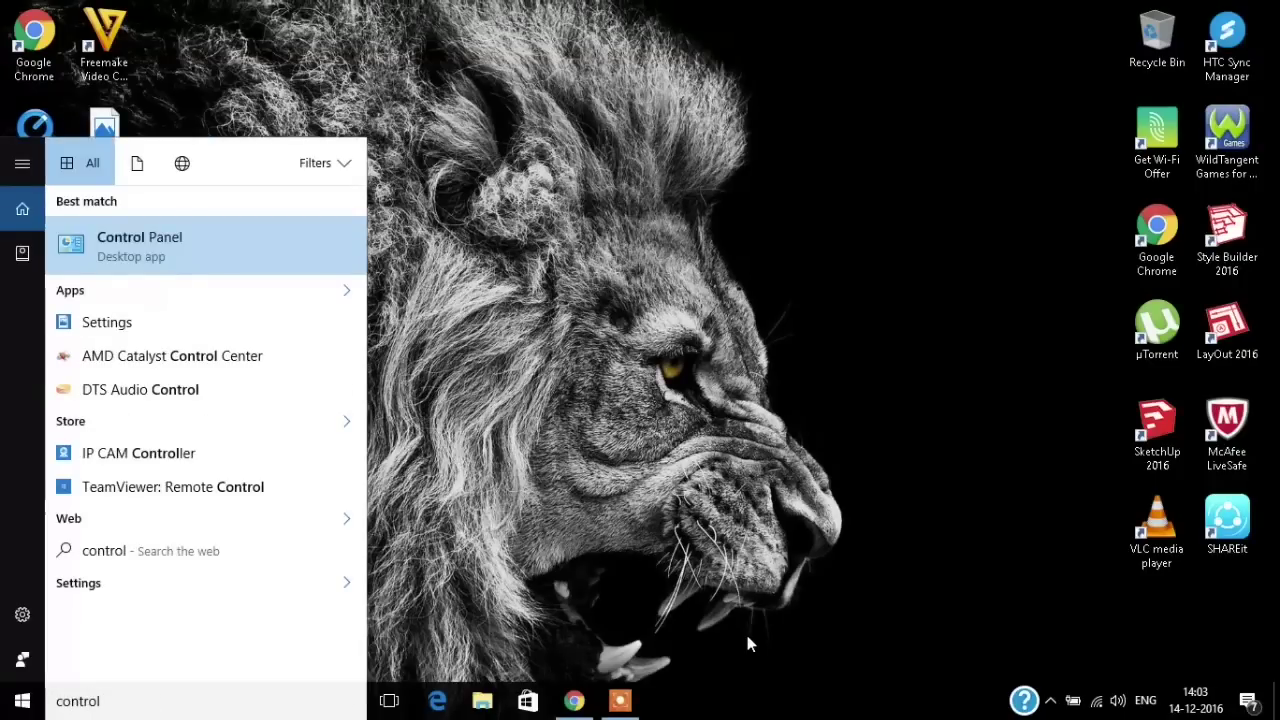
pyautogui.click(170, 240)
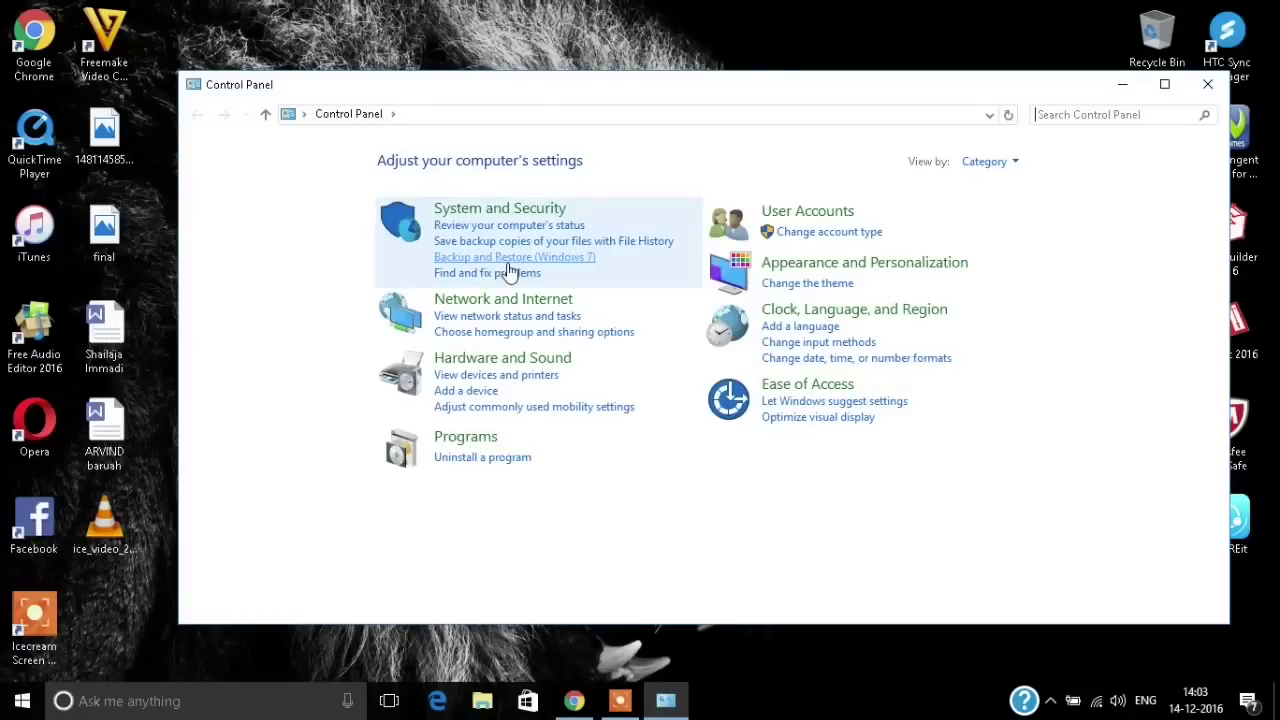
pyautogui.click(1014, 166)
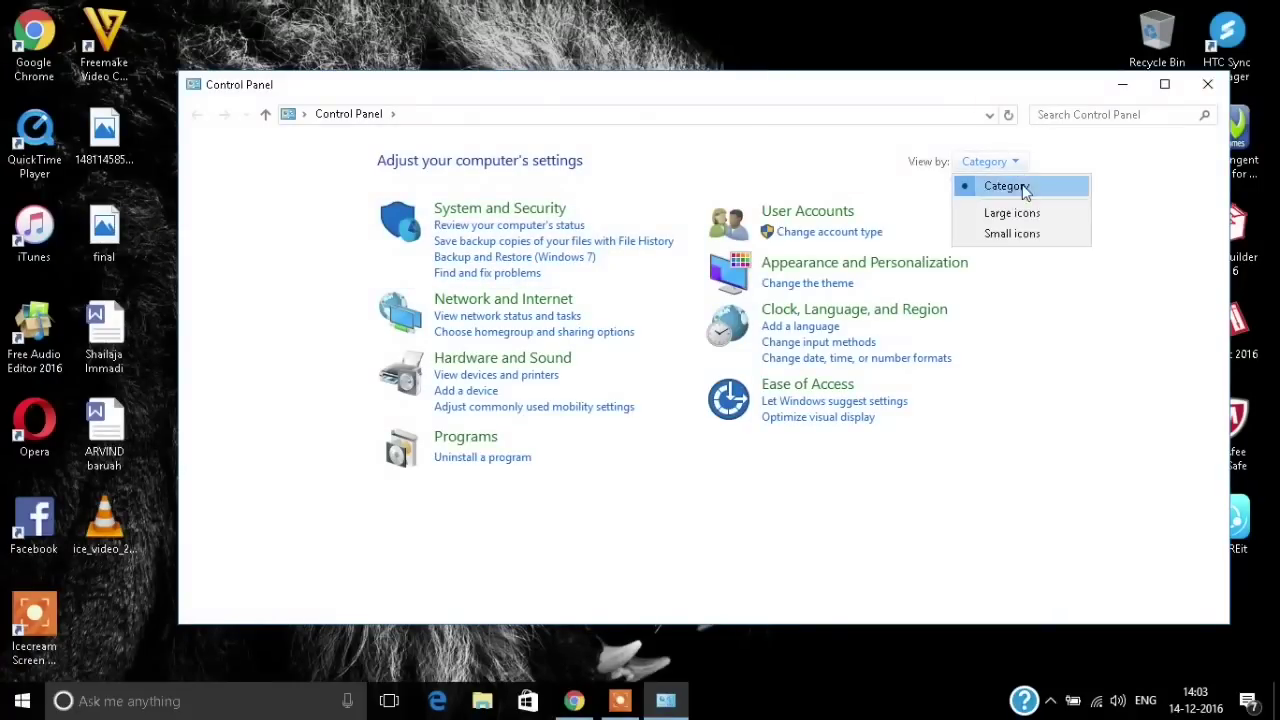
pyautogui.click(1027, 237)
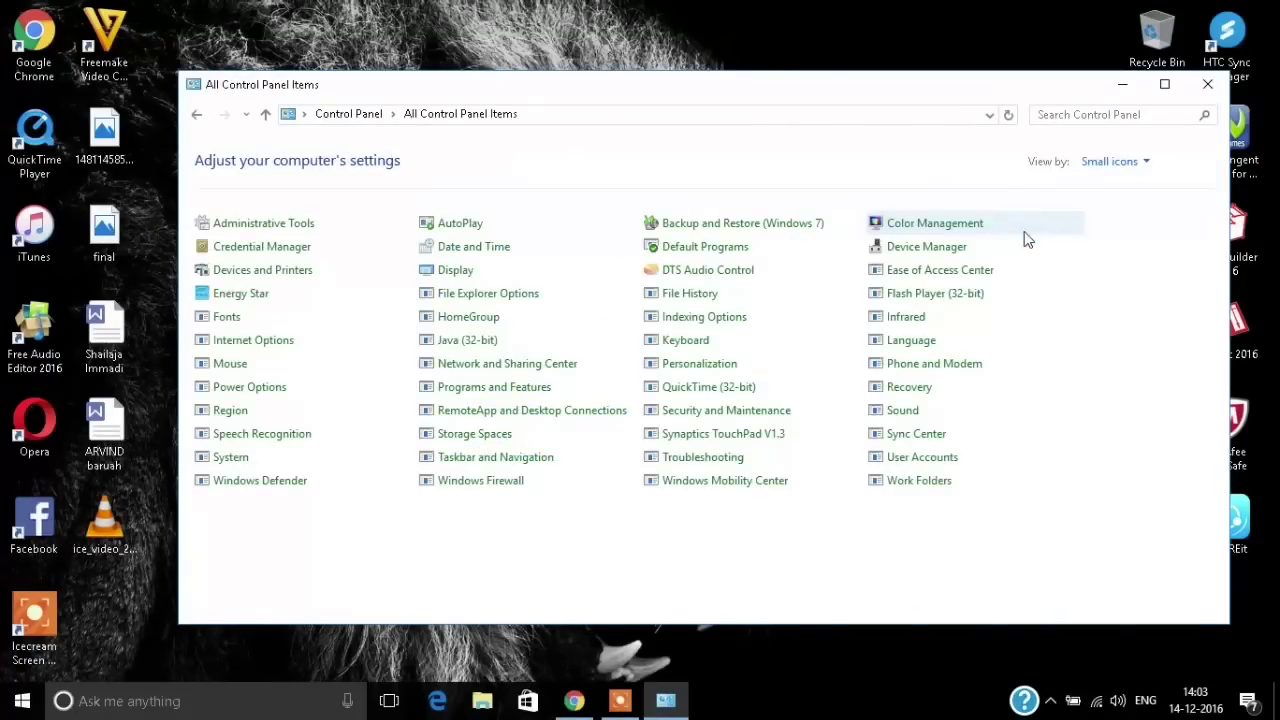
pyautogui.click(288, 232)
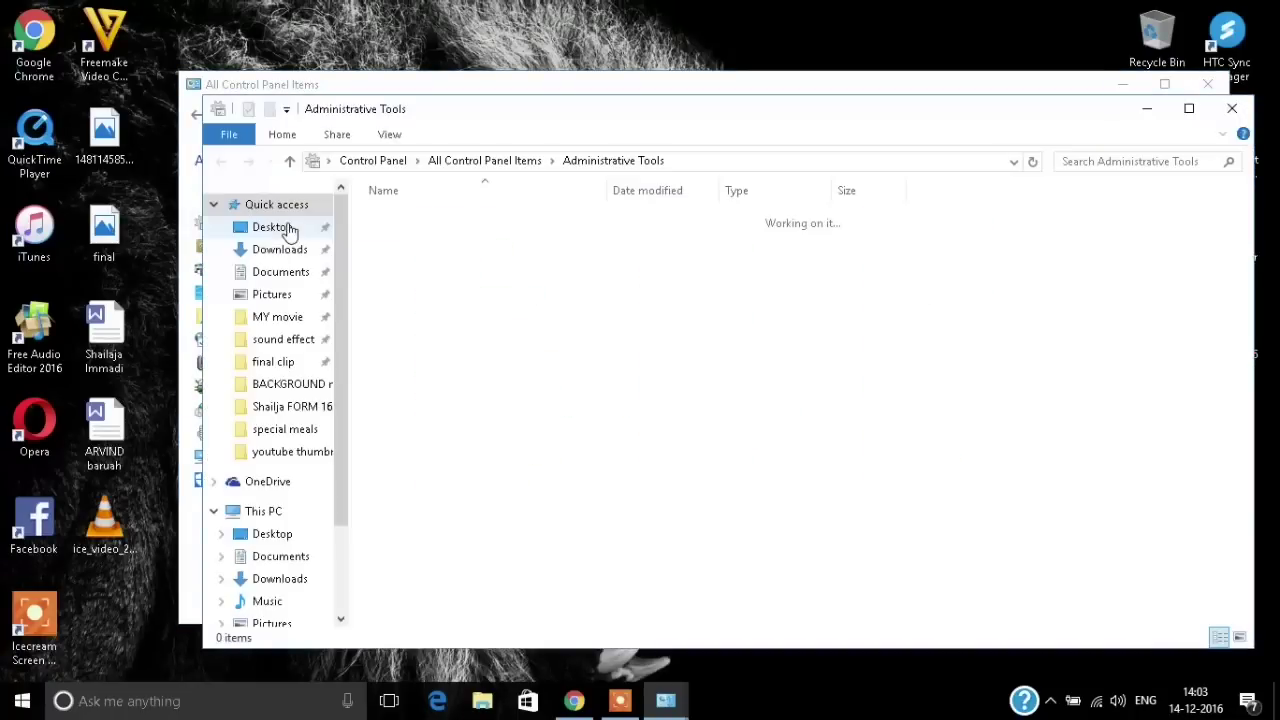
# Step: Close Control Panel, maximize Administrative Tools, and launch the Services console
pyautogui.click(1207, 84)
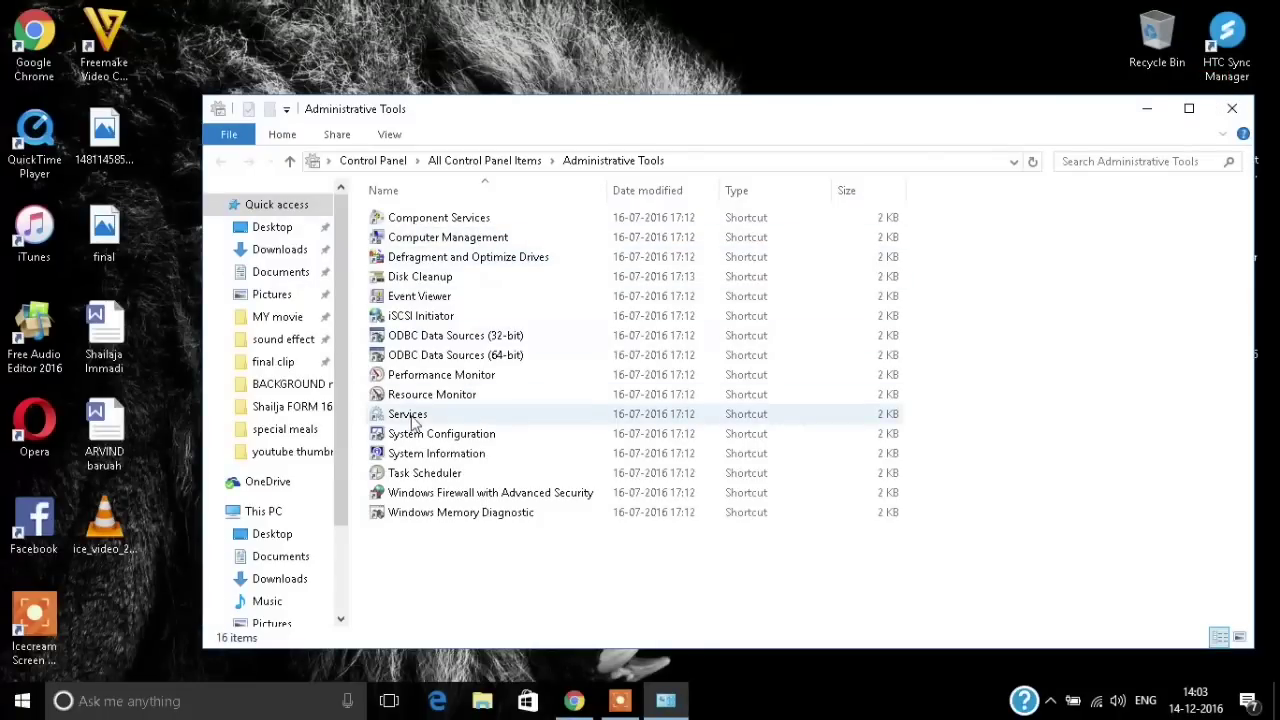
pyautogui.click(1189, 108)
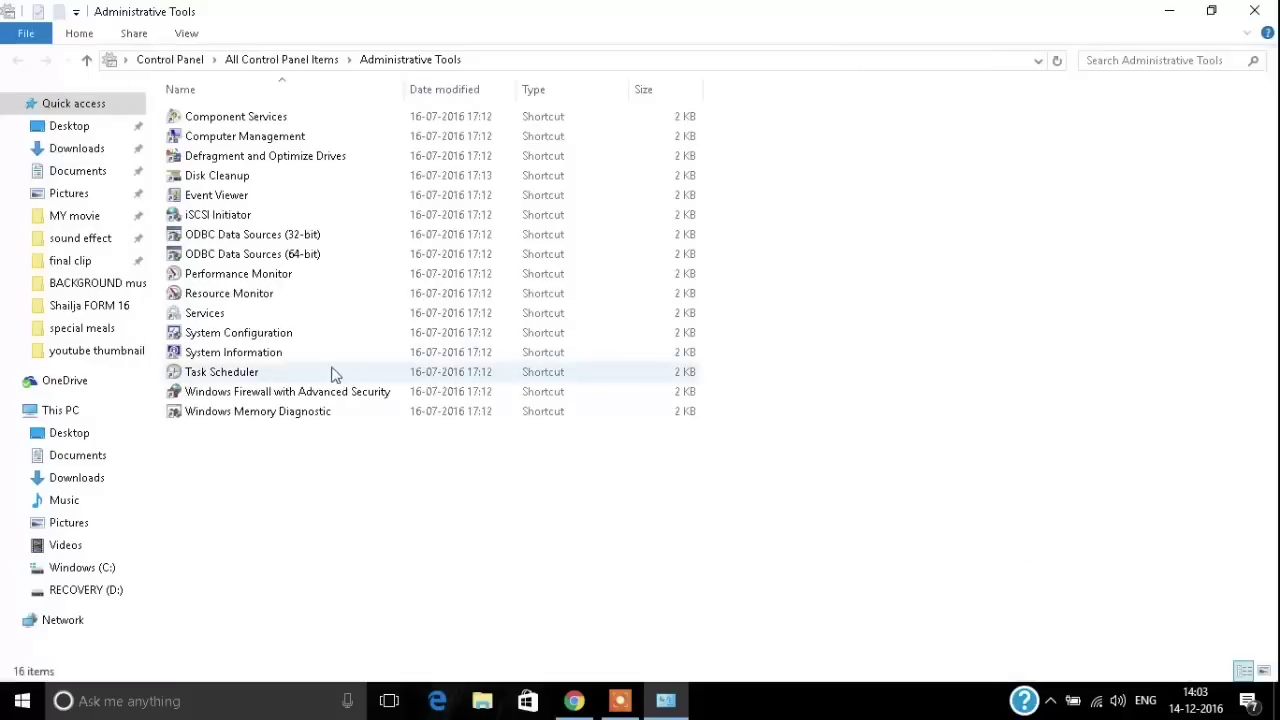
pyautogui.click(244, 317)
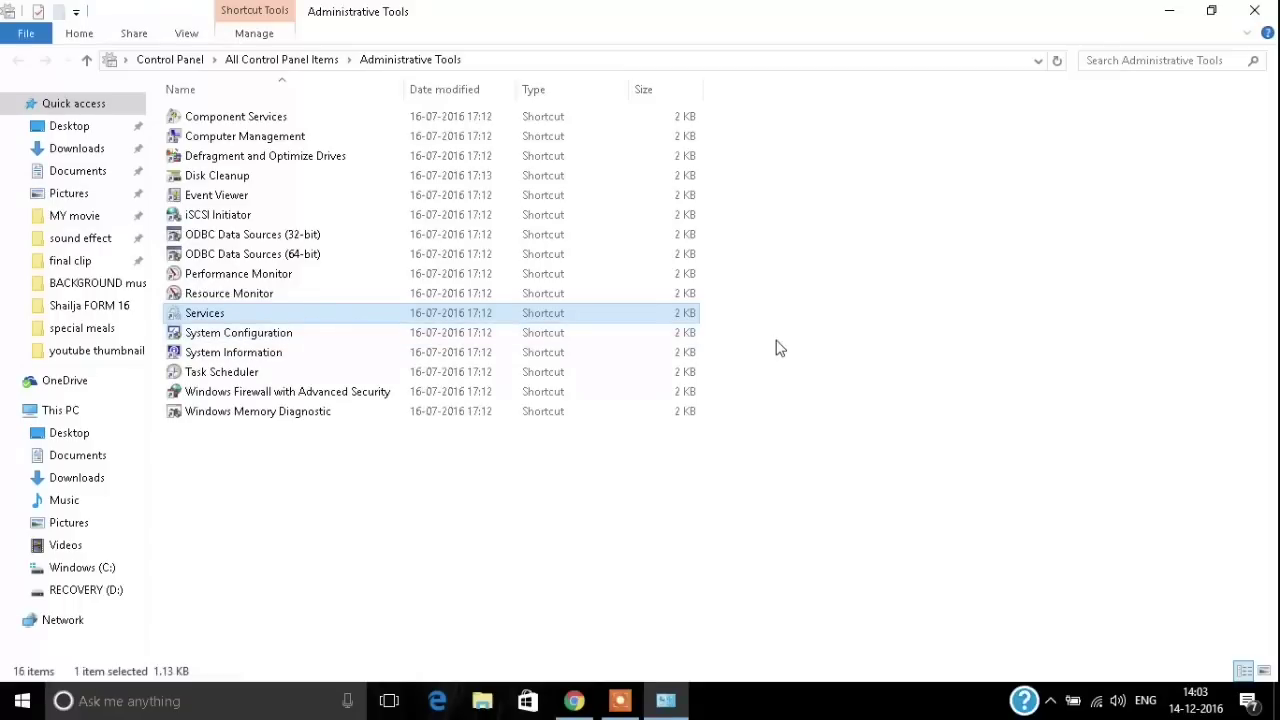
pyautogui.press('Return')
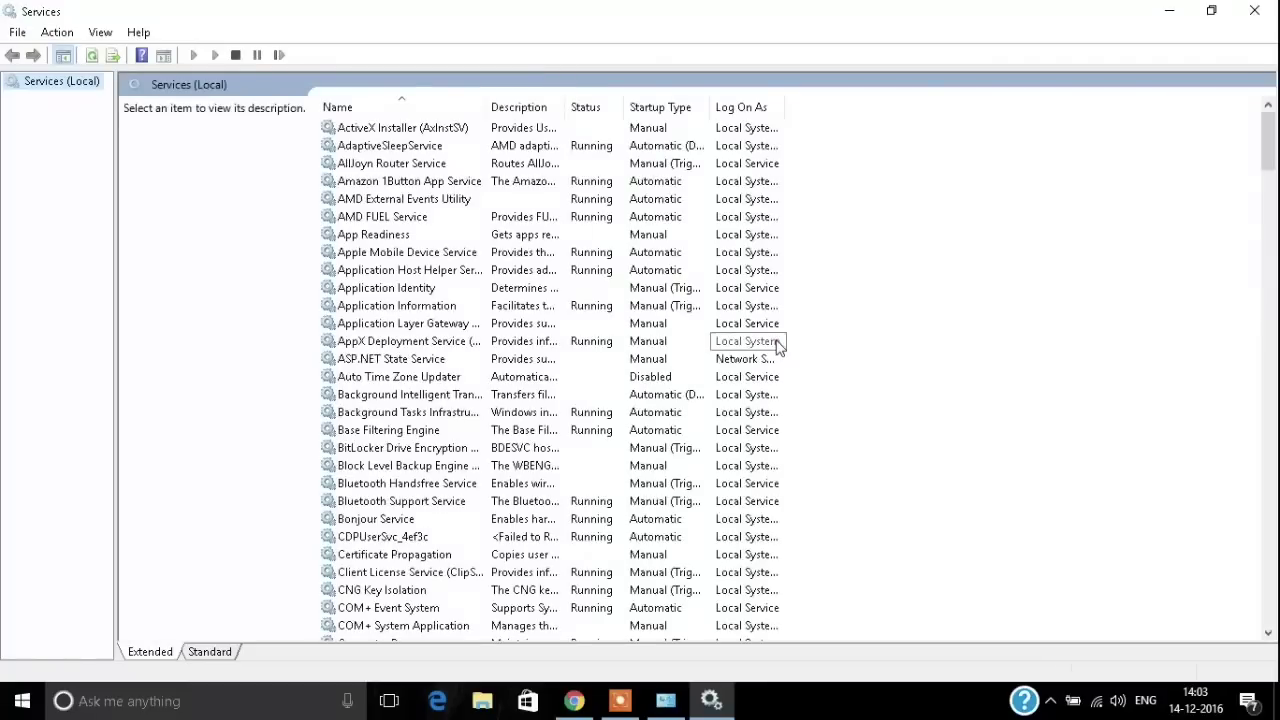
# Step: Scroll down the services list and select Windows Update
pyautogui.scroll(-4, 588, 273)
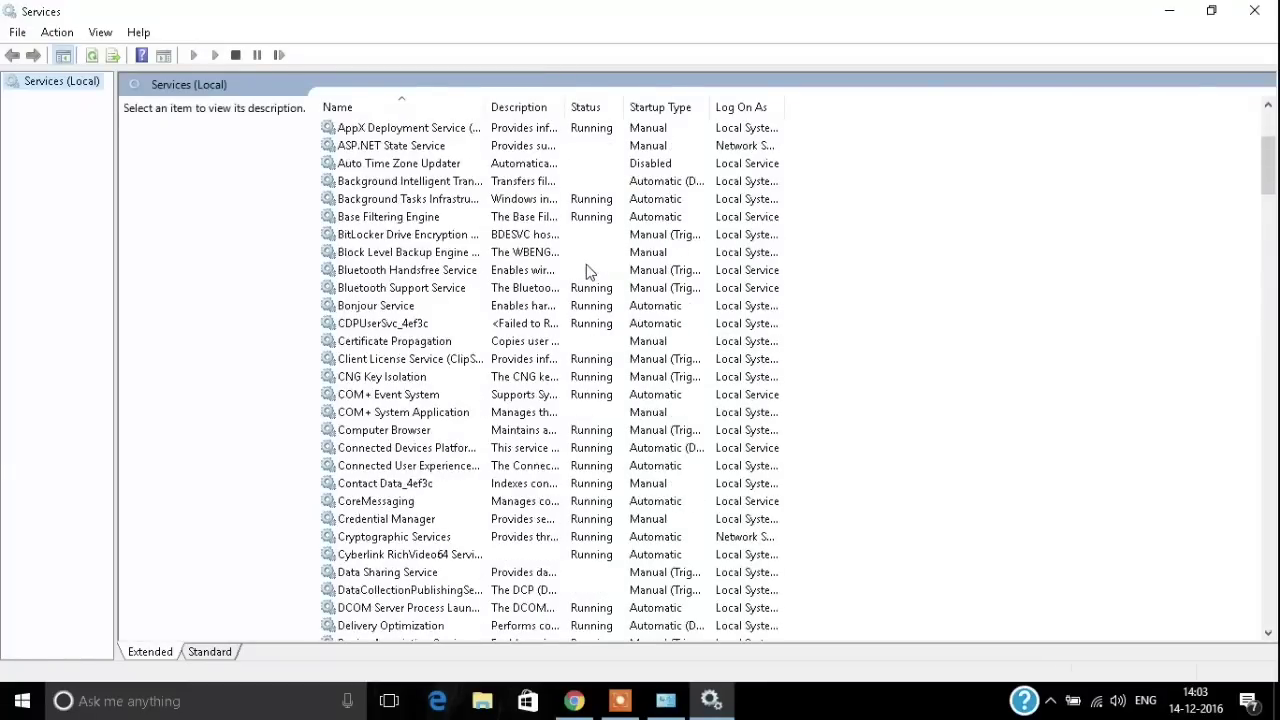
pyautogui.scroll(-10, 588, 273)
pyautogui.scroll(-9, 588, 273)
pyautogui.scroll(-7, 588, 273)
pyautogui.scroll(-7, 588, 273)
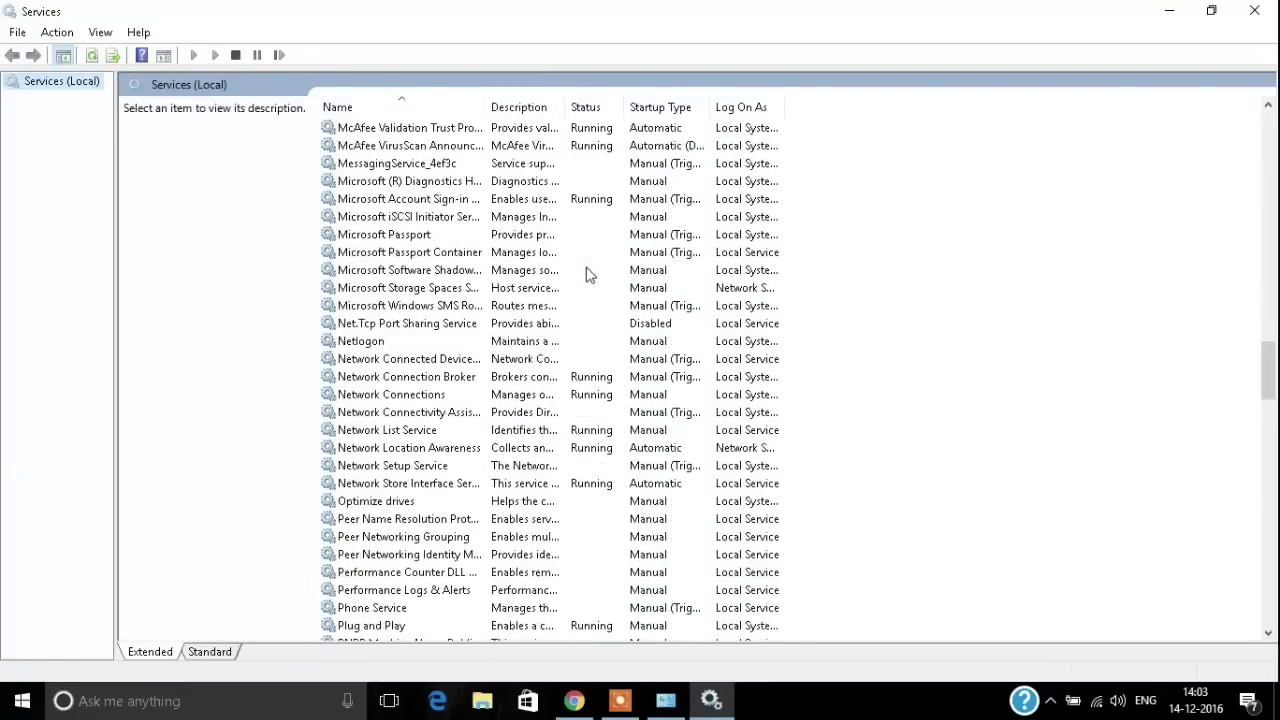
pyautogui.scroll(-8, 588, 273)
pyautogui.scroll(-11, 588, 273)
pyautogui.scroll(-3, 588, 273)
pyautogui.scroll(-9, 588, 273)
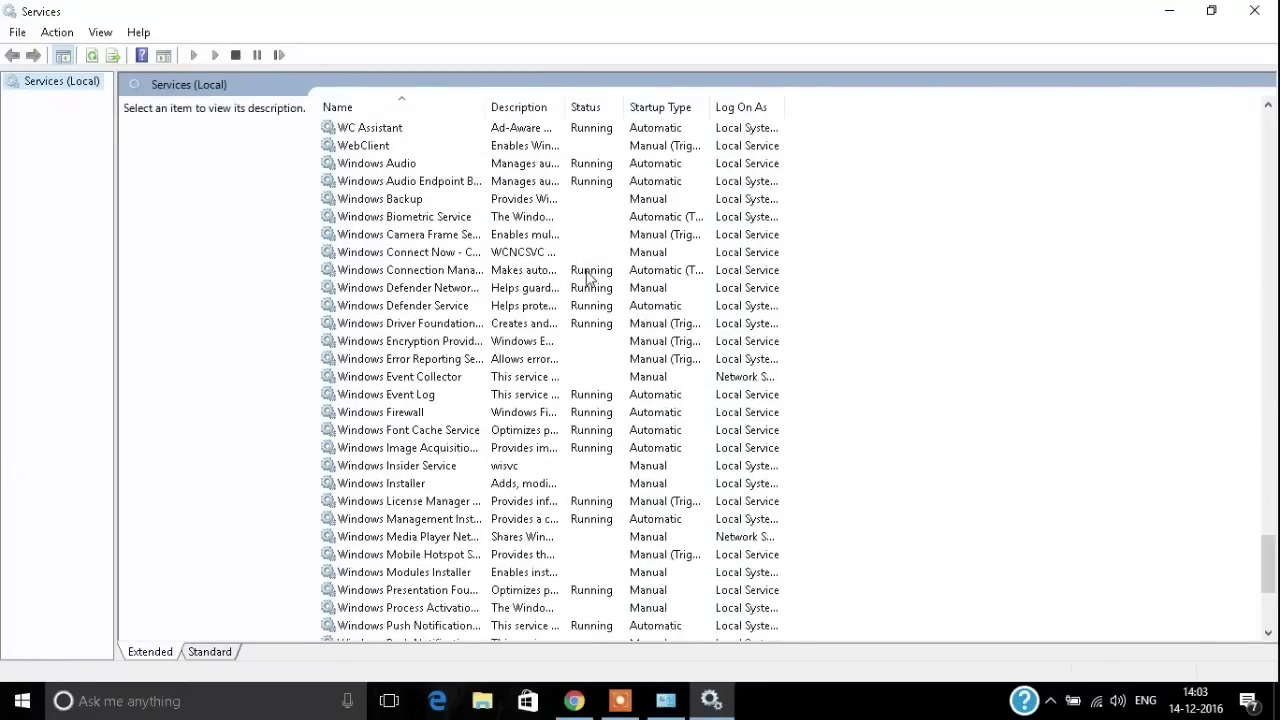
pyautogui.scroll(-1, 588, 273)
pyautogui.scroll(-5, 588, 273)
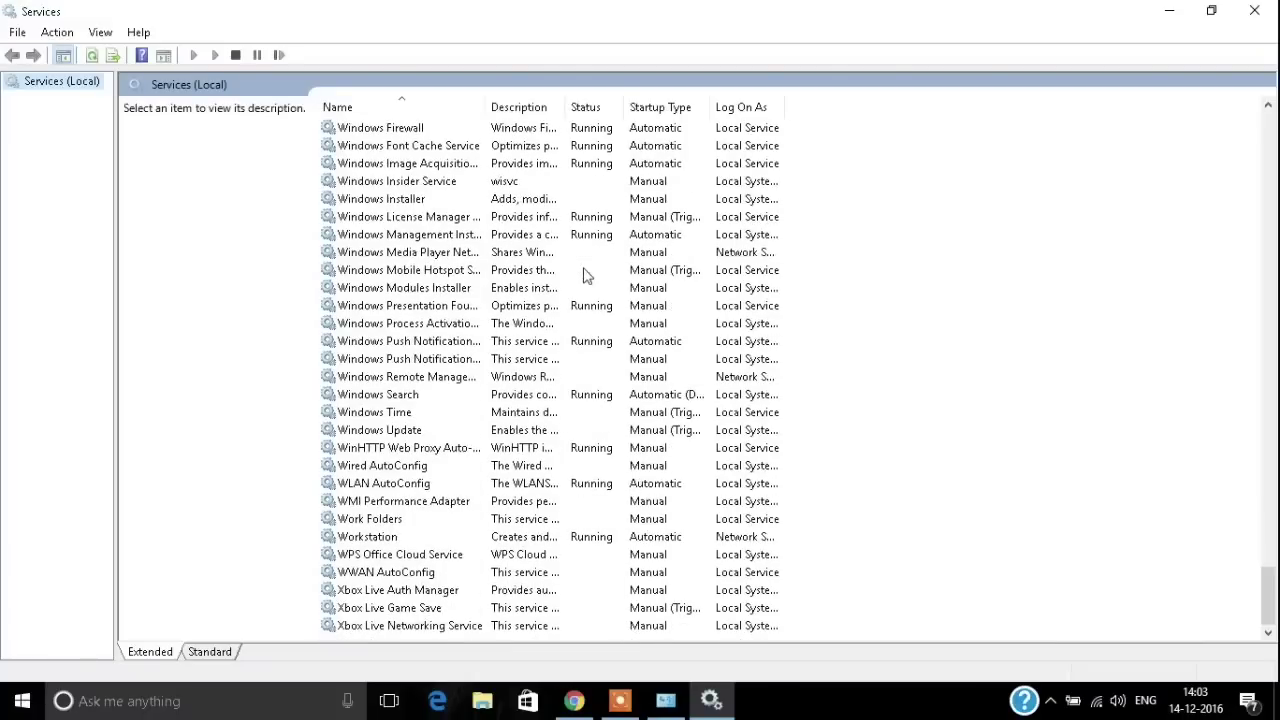
pyautogui.click(392, 433)
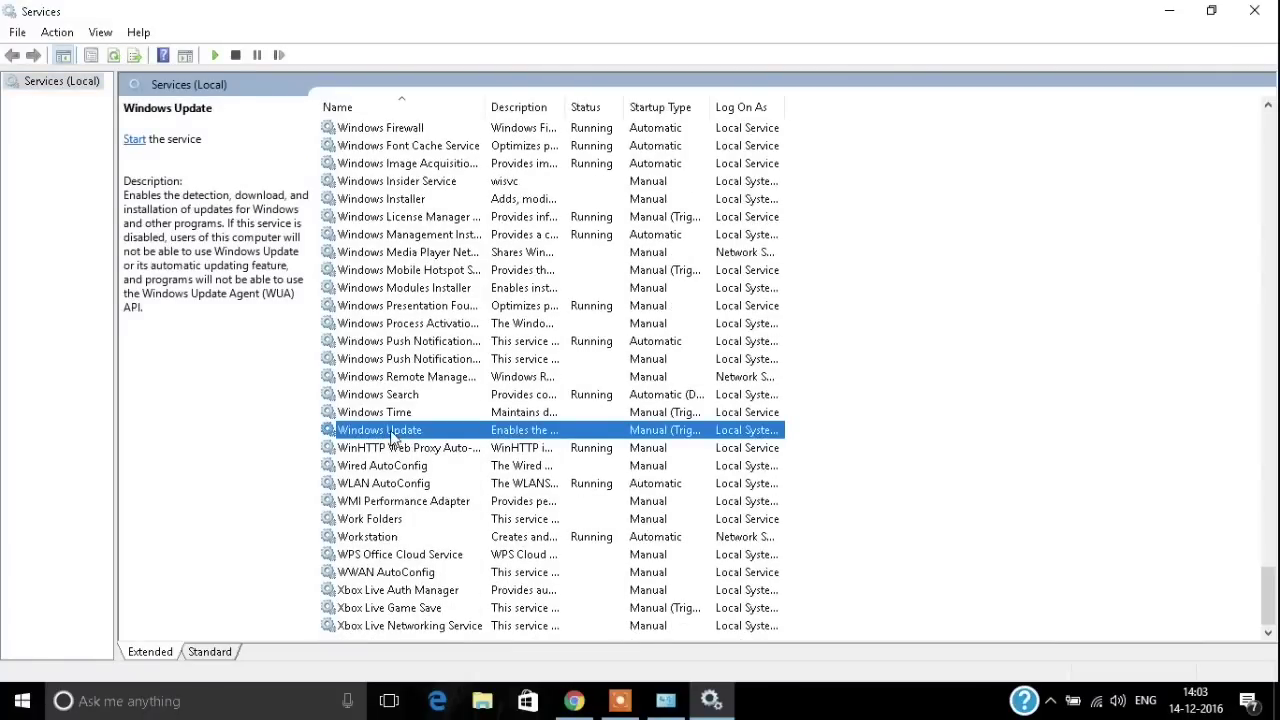
# Step: Set Windows Update's startup type to Automatic in its Properties, apply, and confirm with OK
pyautogui.rightClick(392, 436)
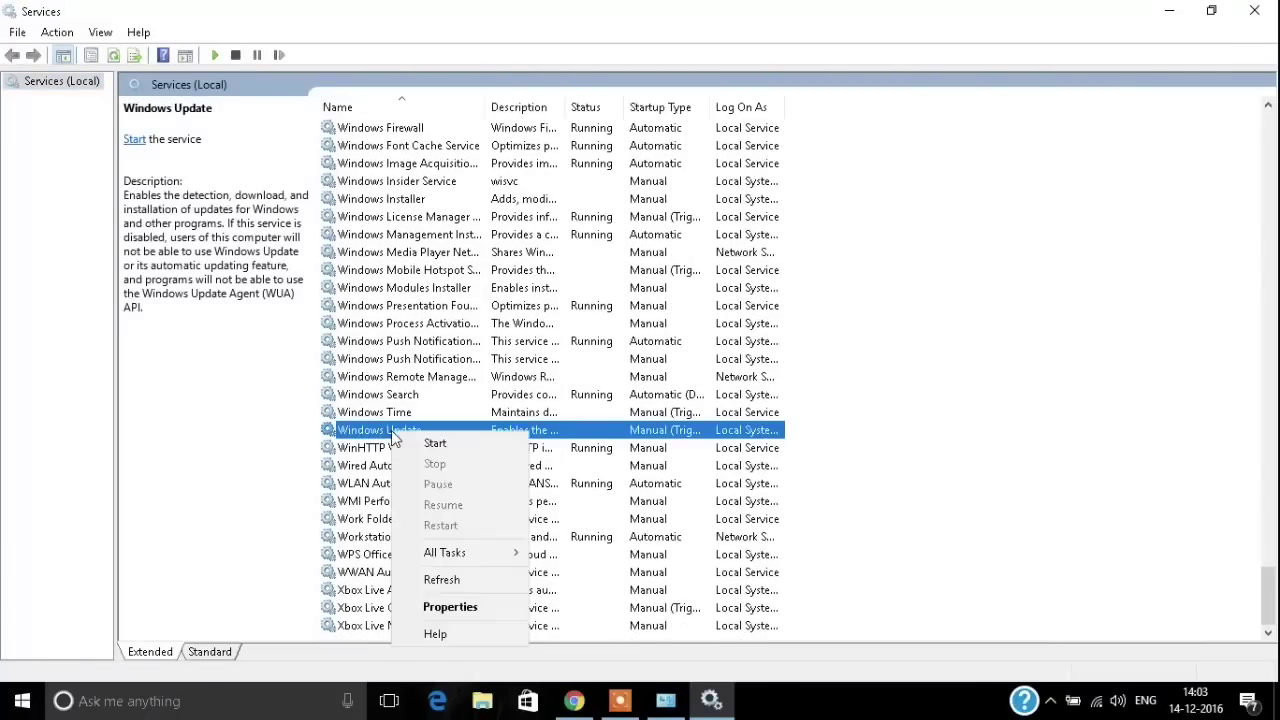
pyautogui.click(432, 611)
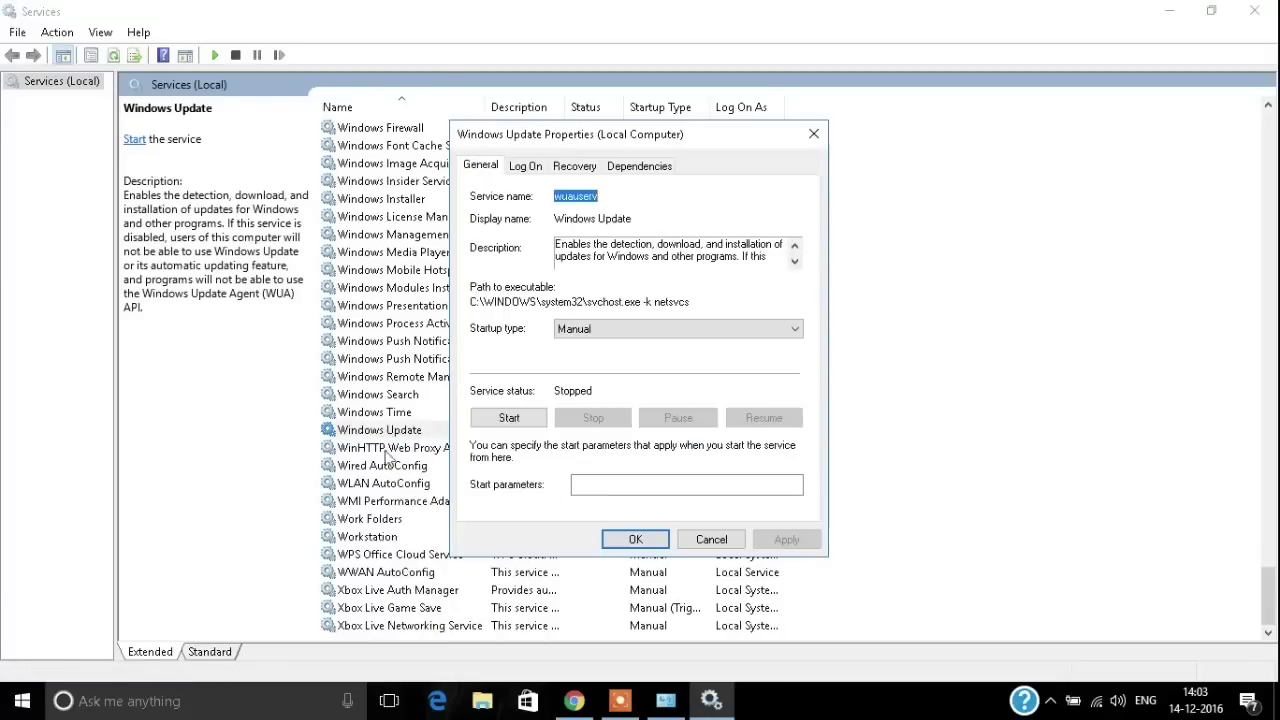
pyautogui.click(797, 331)
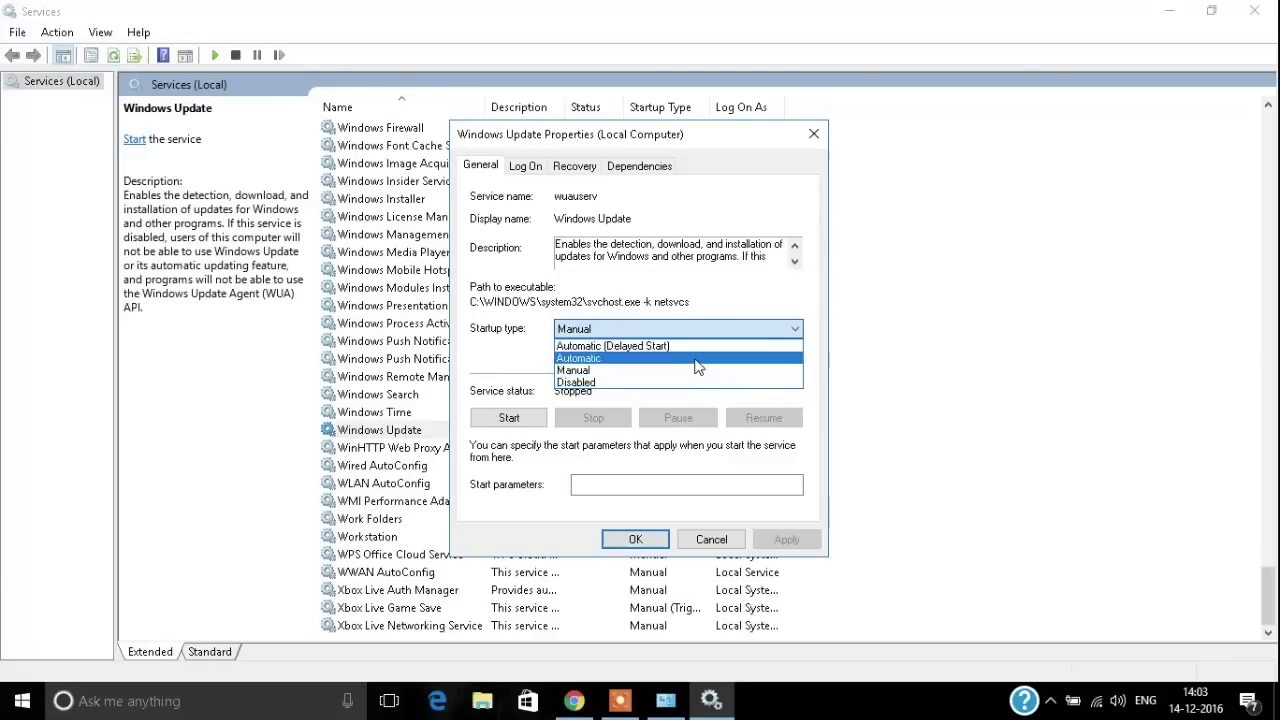
pyautogui.click(697, 360)
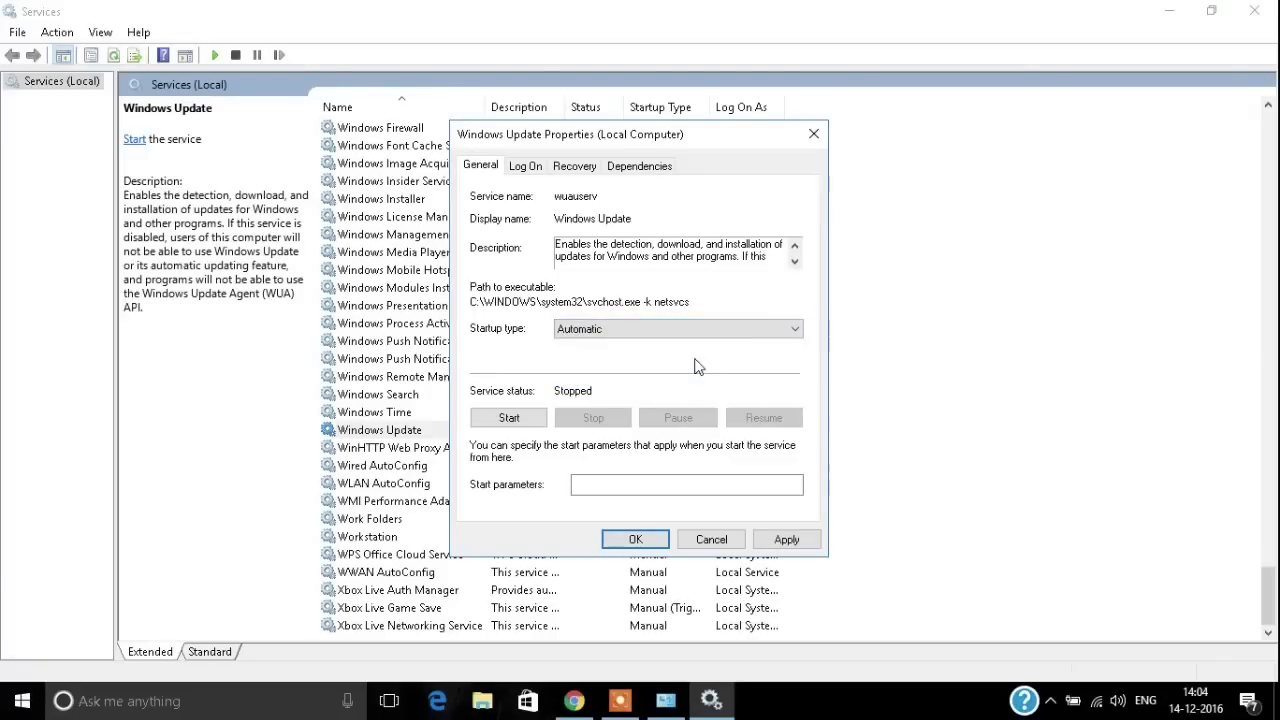
pyautogui.click(794, 330)
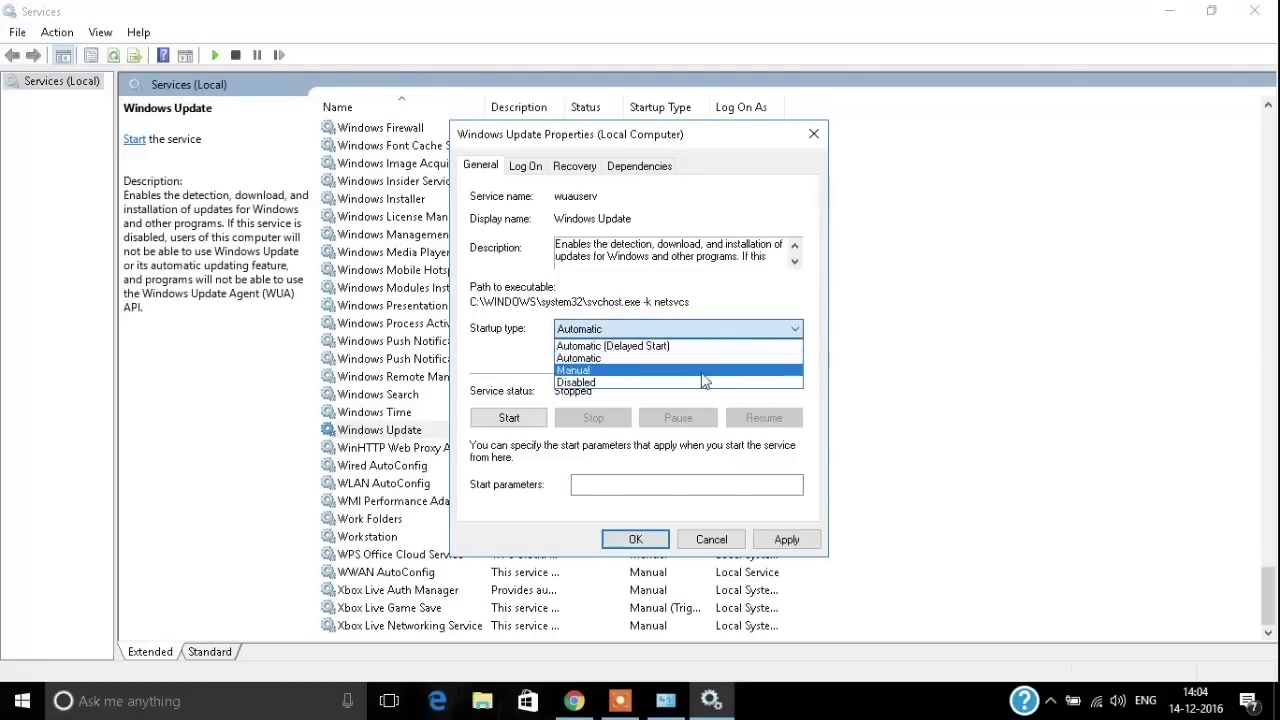
pyautogui.click(690, 382)
pyautogui.click(796, 330)
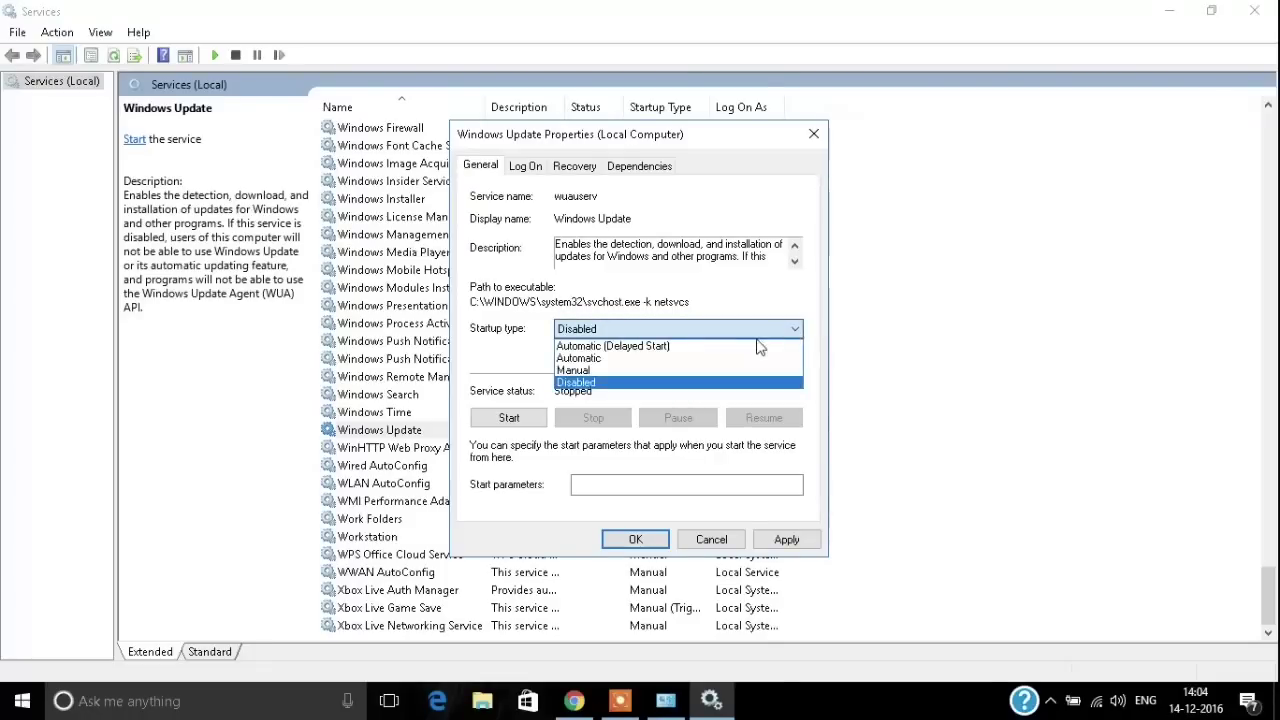
pyautogui.click(726, 358)
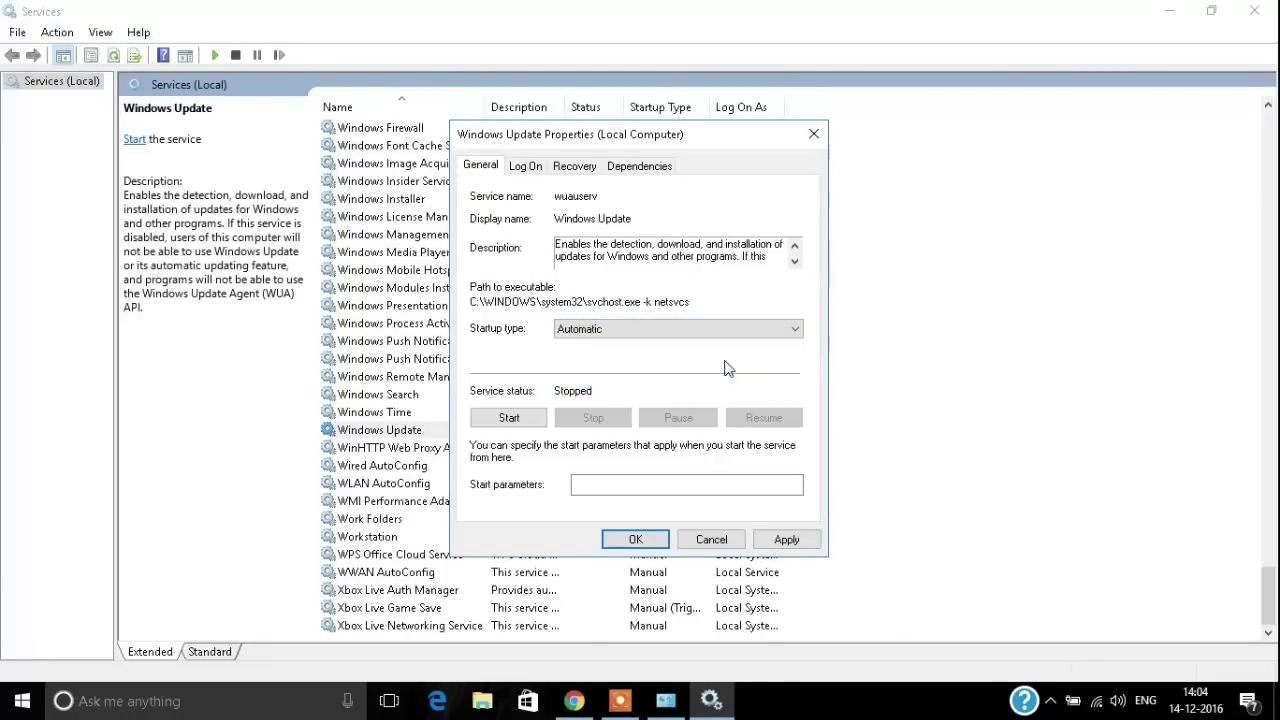
pyautogui.click(786, 539)
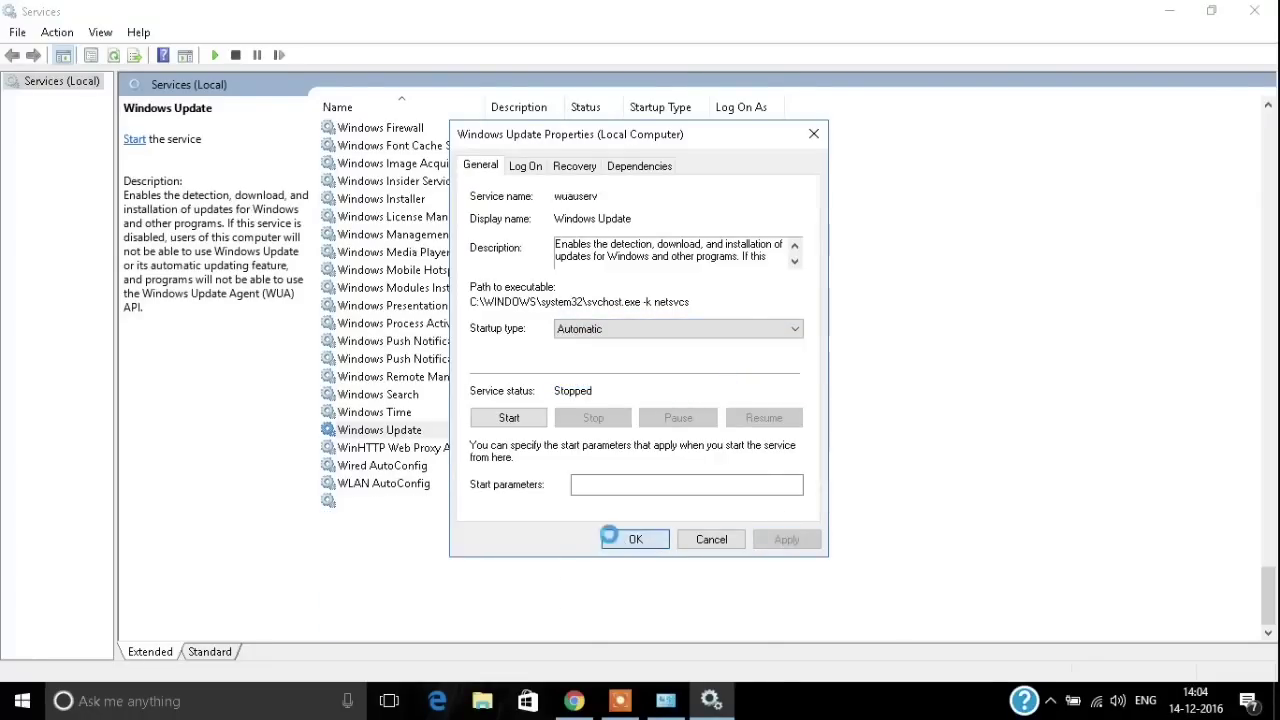
pyautogui.click(612, 540)
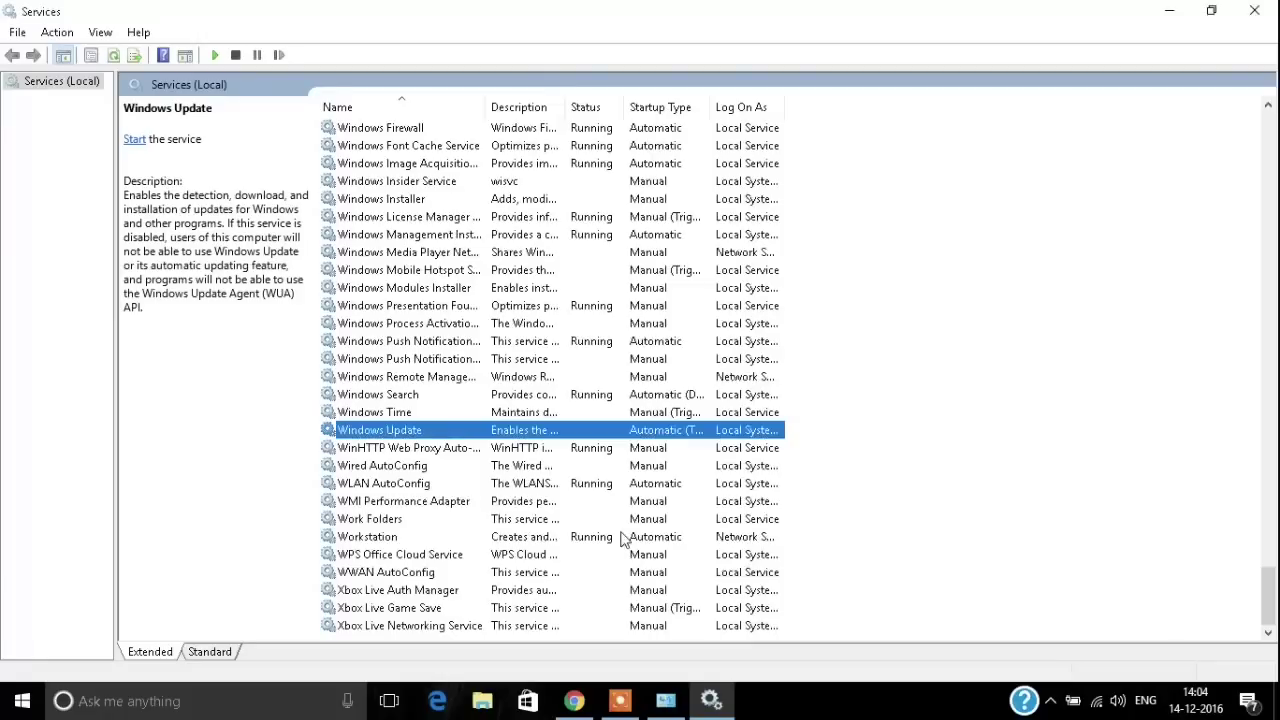
# Step: Close the Services and Administrative Tools windows, then refresh the desktop twice
pyautogui.click(1254, 10)
pyautogui.click(1256, 18)
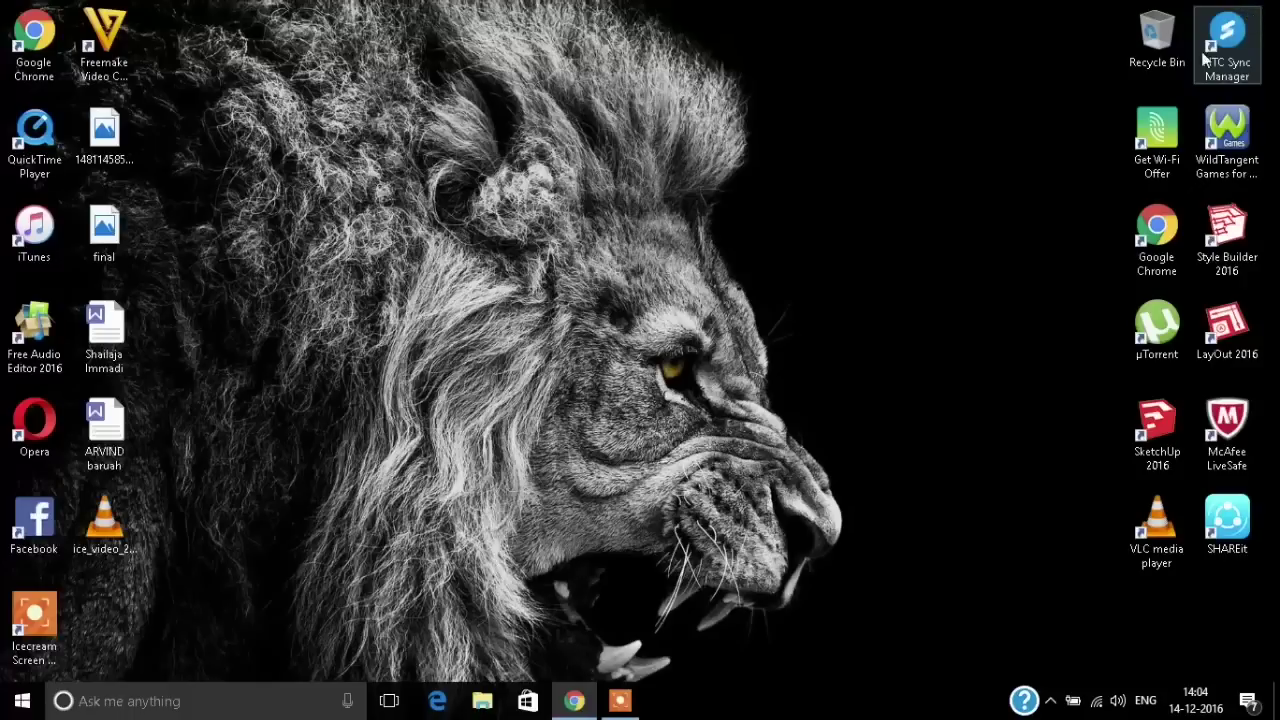
pyautogui.rightClick(598, 334)
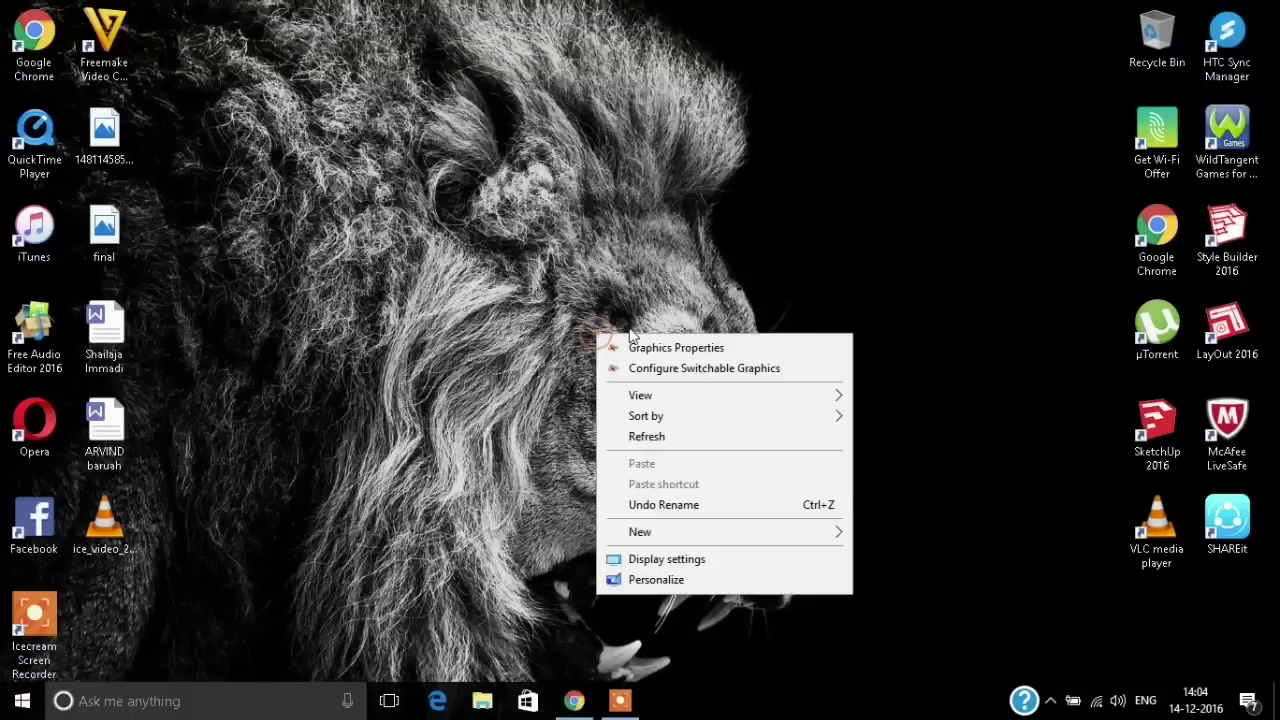
pyautogui.click(645, 437)
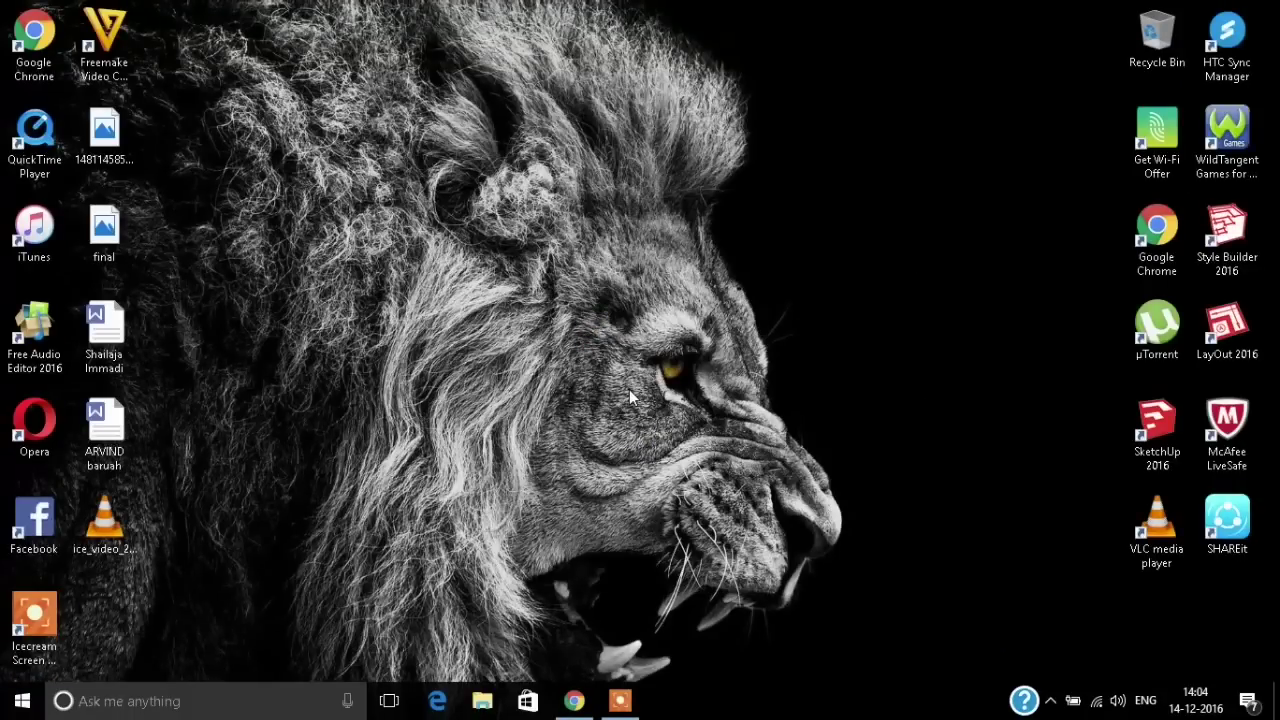
pyautogui.rightClick(533, 308)
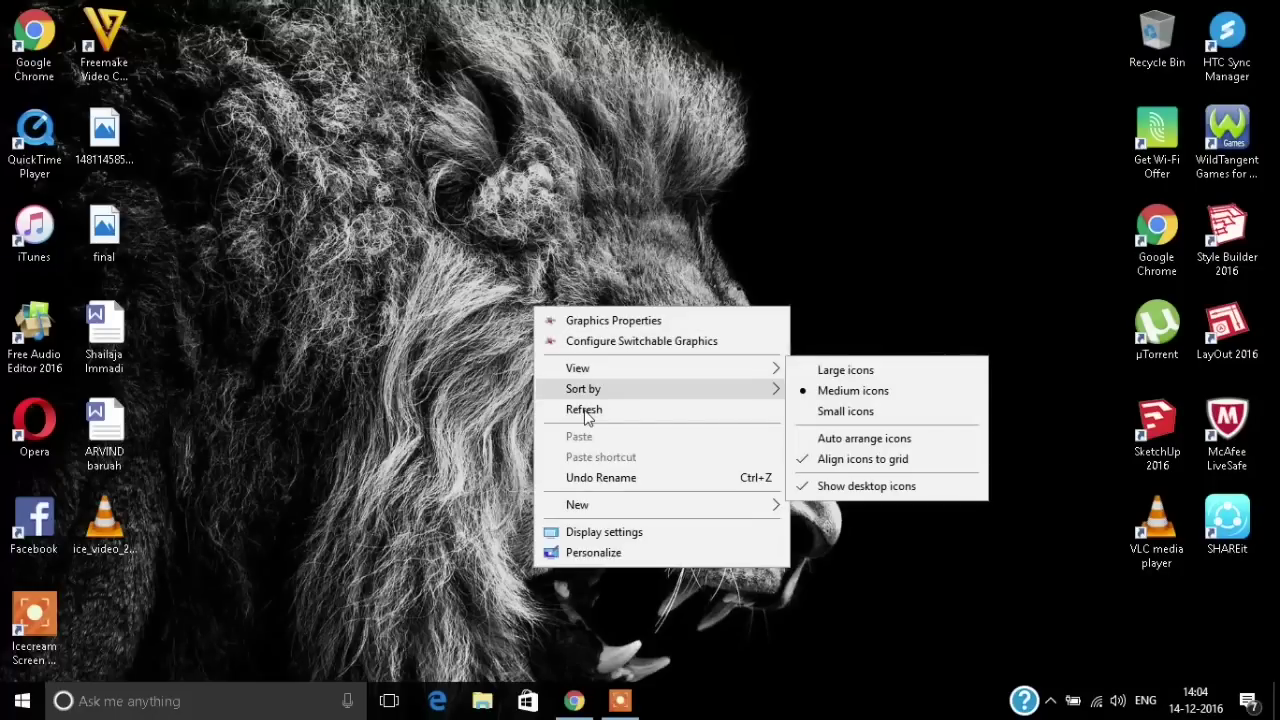
pyautogui.click(601, 411)
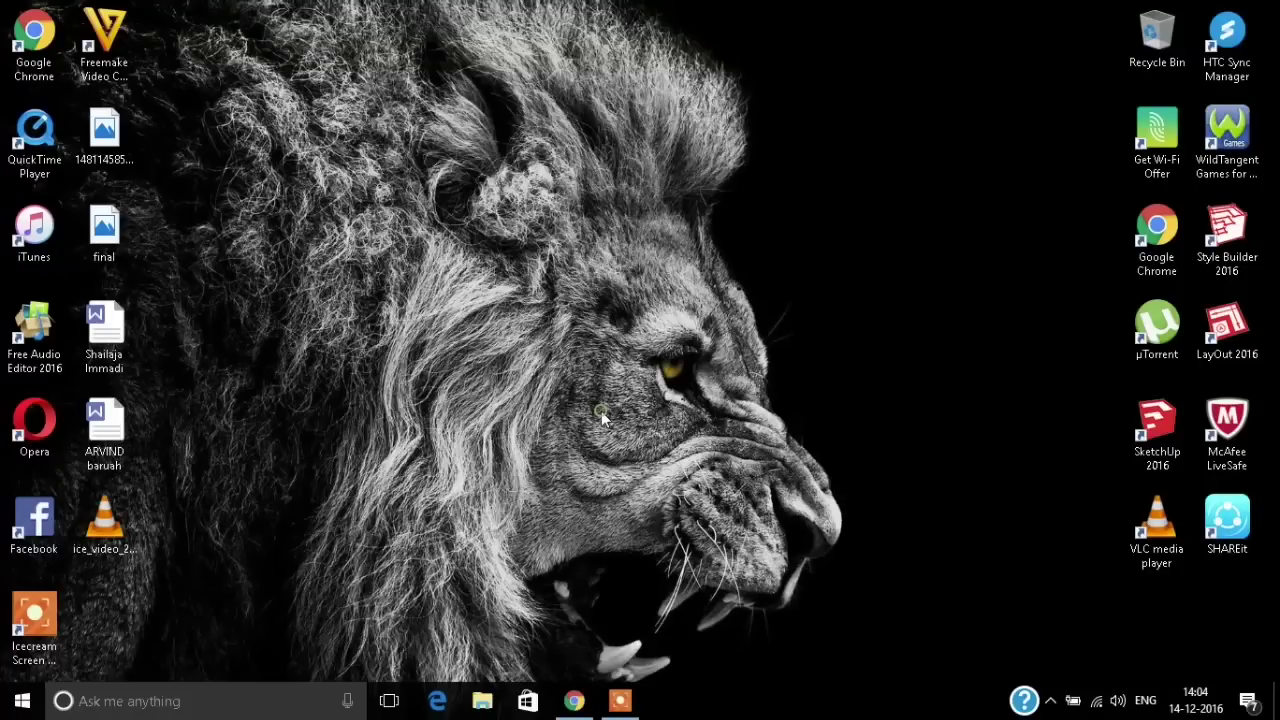